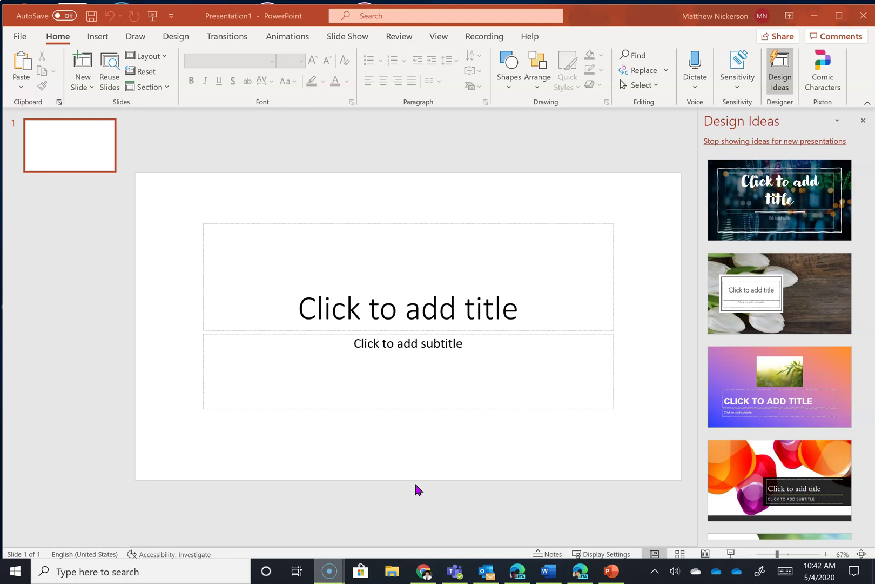
# Step: Show the Recording tab and view the Record Slide Show and Screen Recording tooltips
pyautogui.click(469, 486)
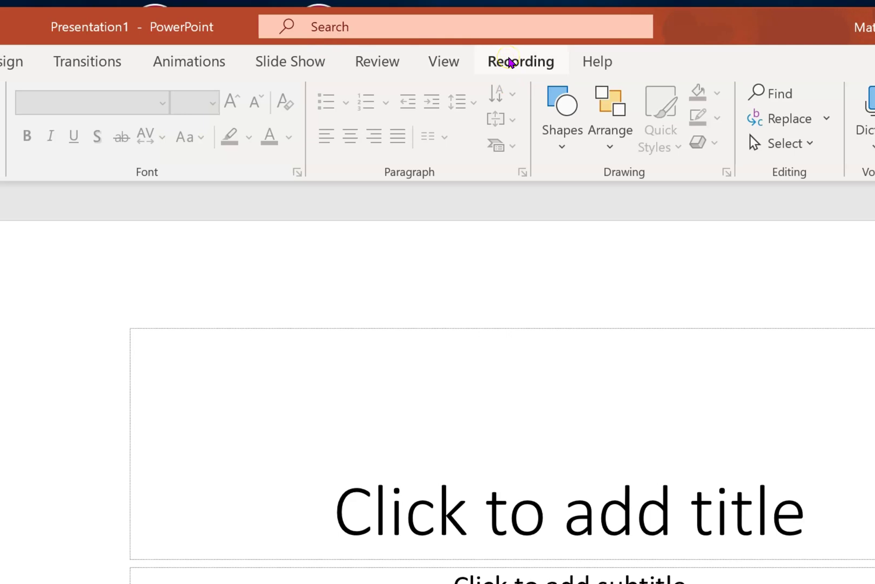
pyautogui.click(505, 63)
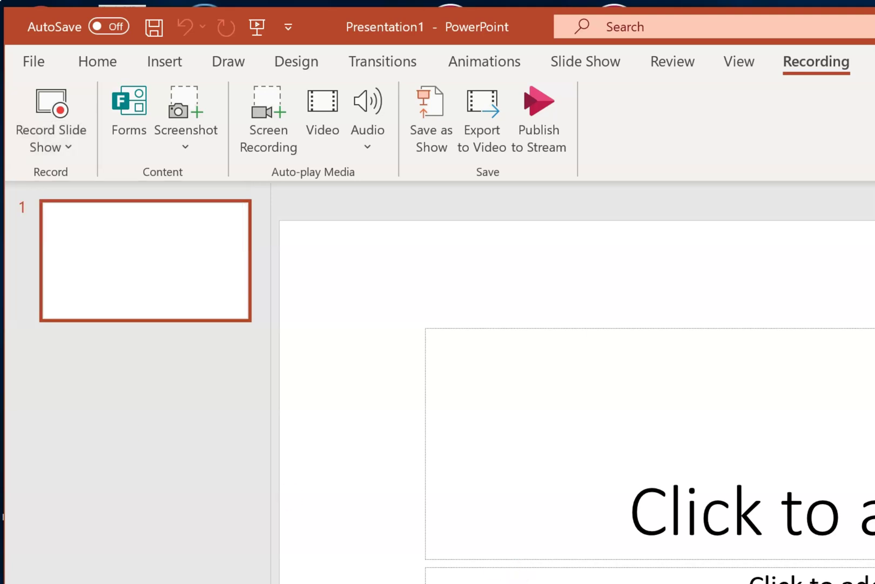
pyautogui.click(47, 133)
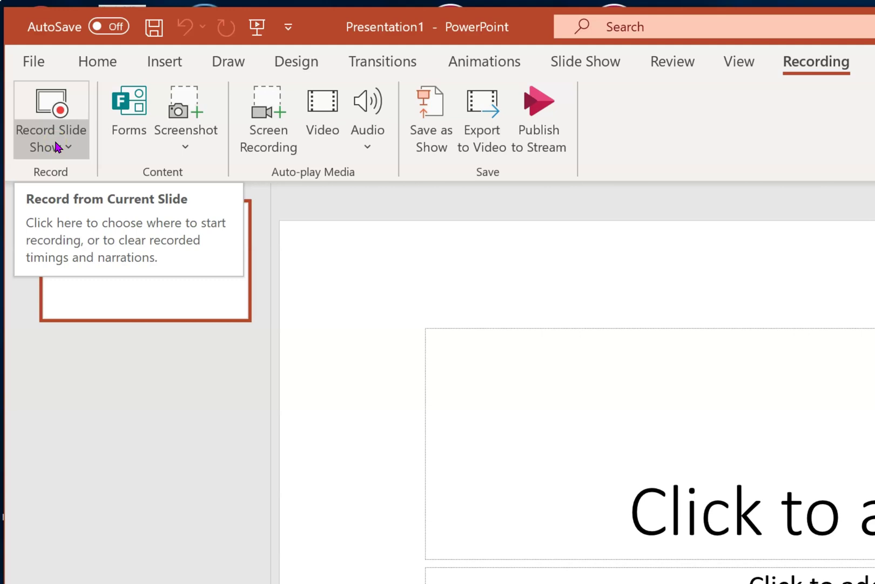
pyautogui.click(55, 143)
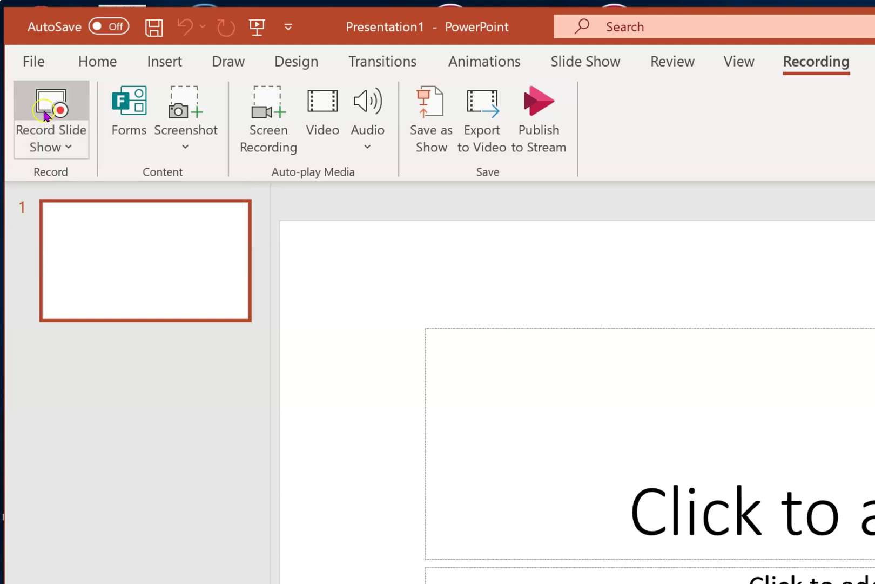
pyautogui.click(286, 139)
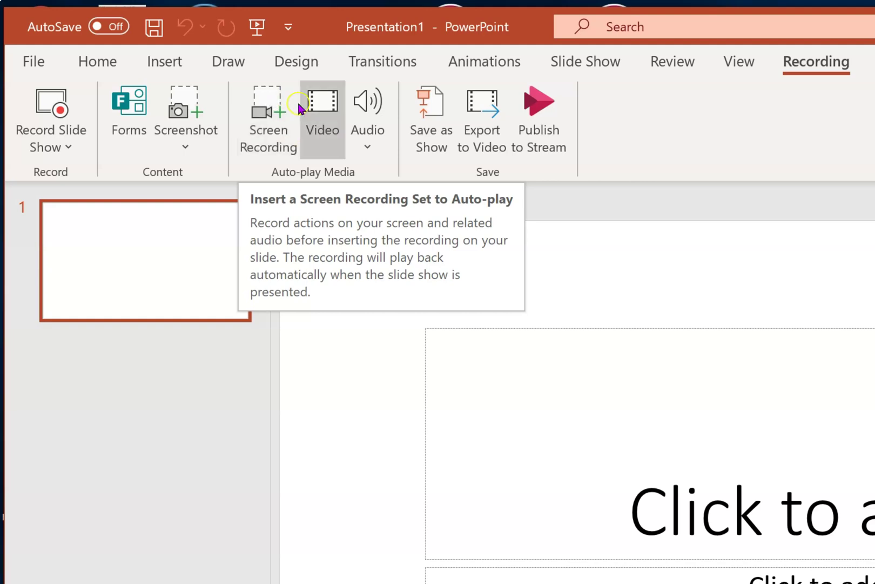
pyautogui.click(263, 124)
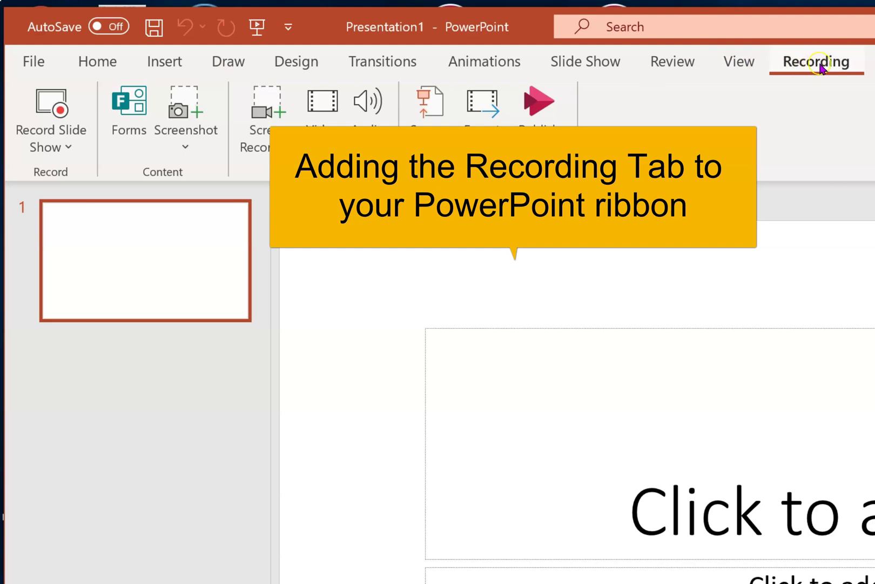
pyautogui.click(38, 64)
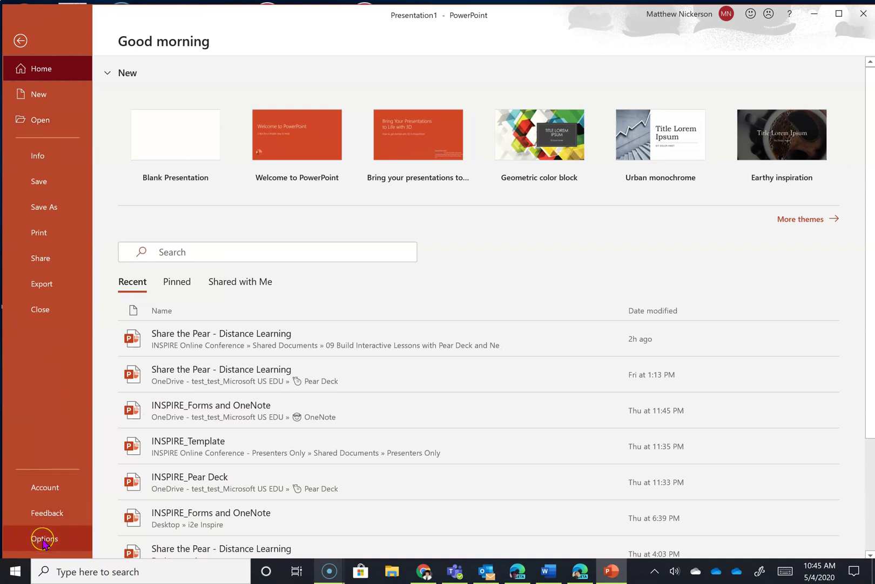
pyautogui.click(45, 539)
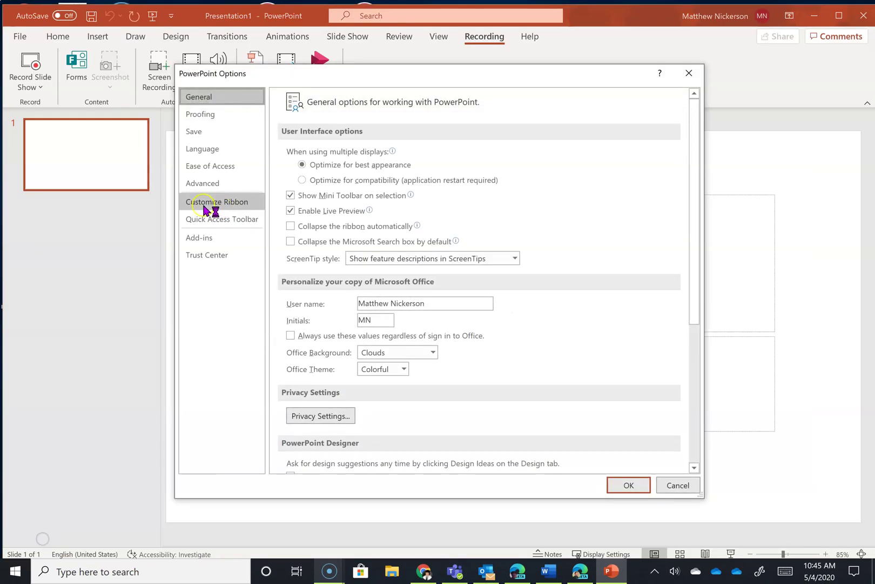
pyautogui.click(201, 207)
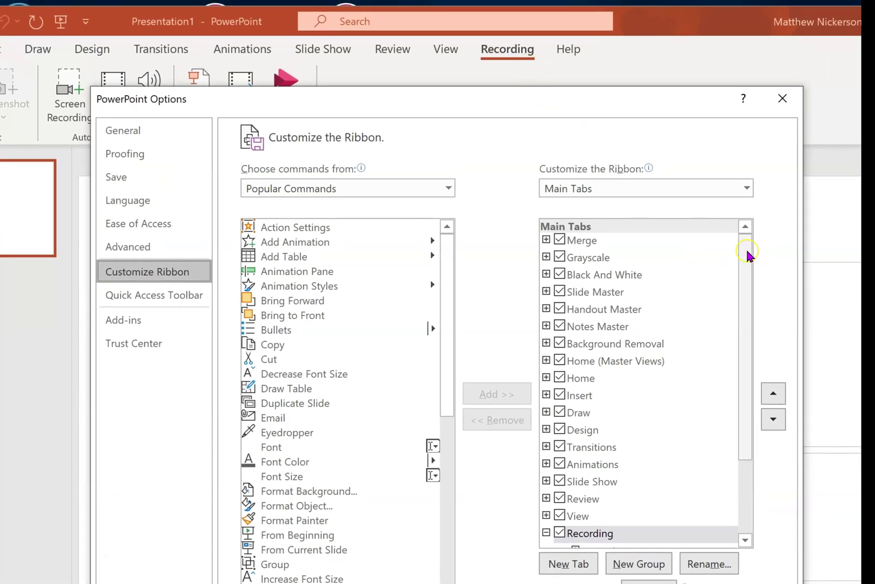
pyautogui.moveTo(748, 254); pyautogui.dragTo(756, 404)
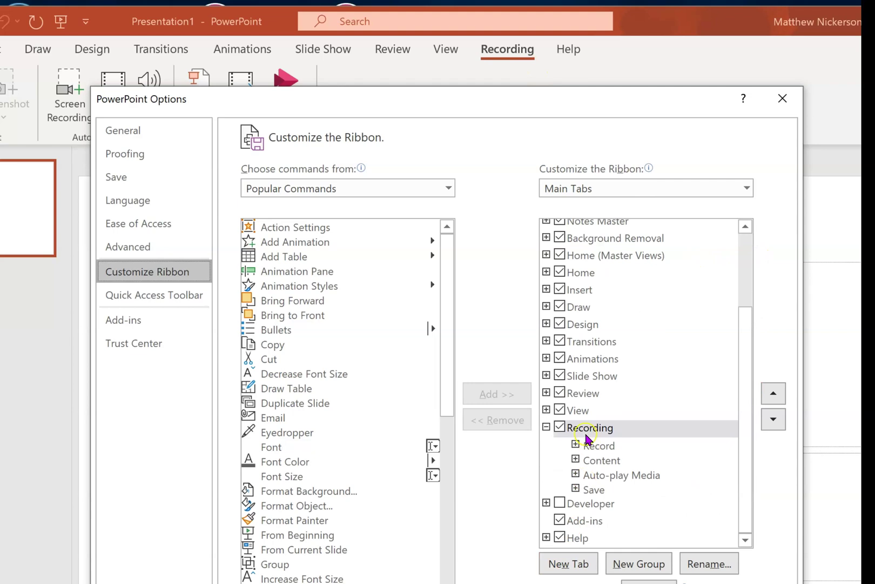
pyautogui.click(555, 424)
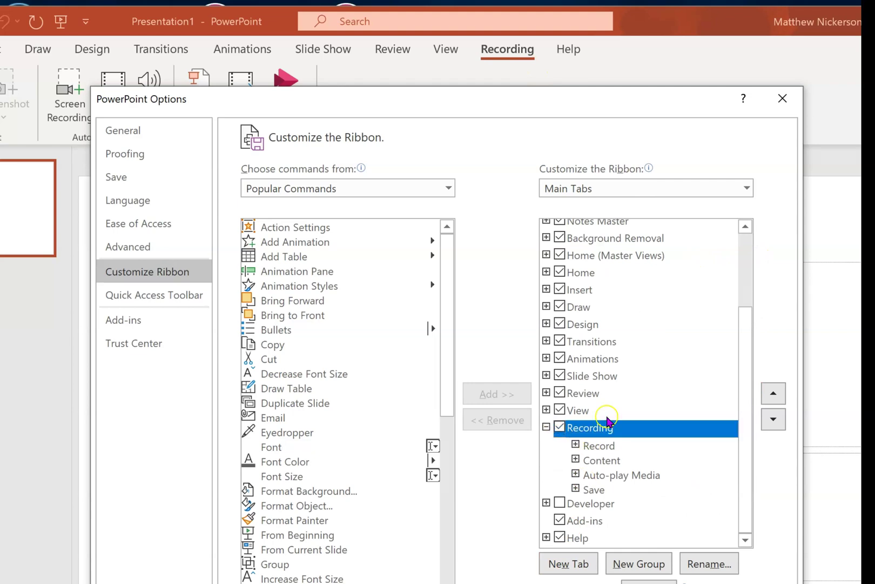
pyautogui.click(558, 307)
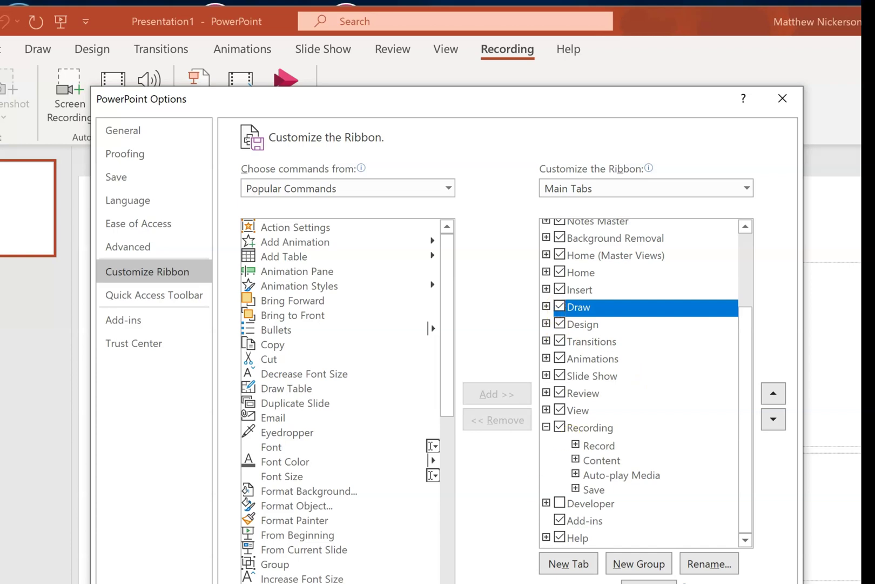
pyautogui.press('Return')
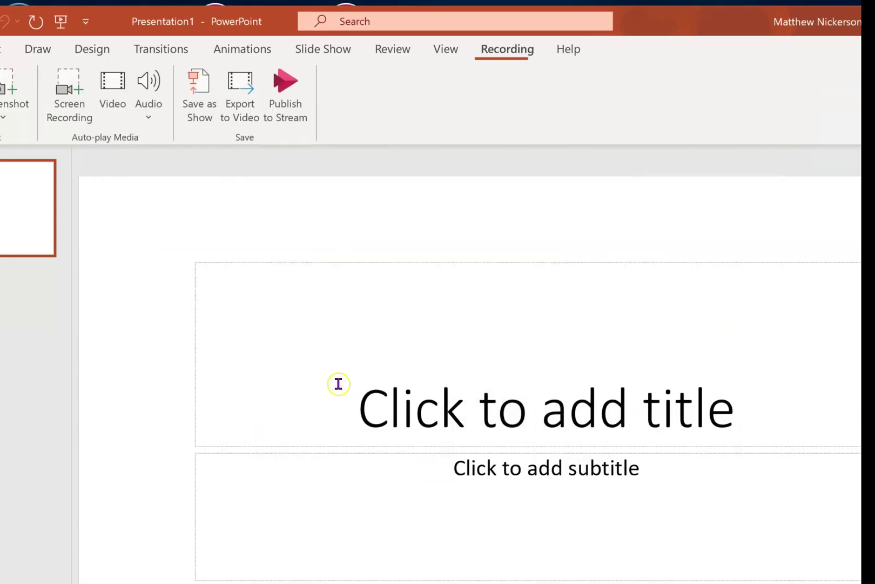
# Step: Look at the Draw tab's Add Pen list of pen types, then dismiss it
pyautogui.click(52, 50)
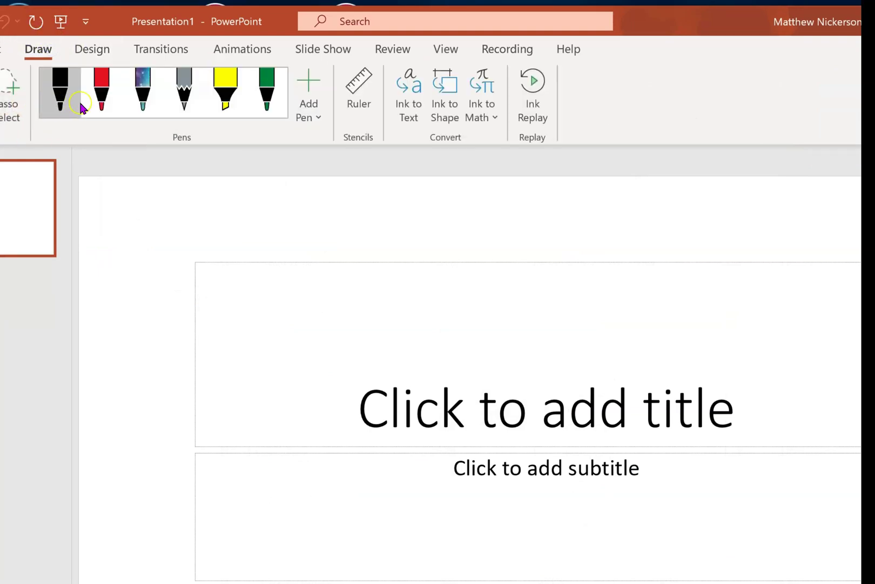
pyautogui.click(317, 120)
pyautogui.click(513, 191)
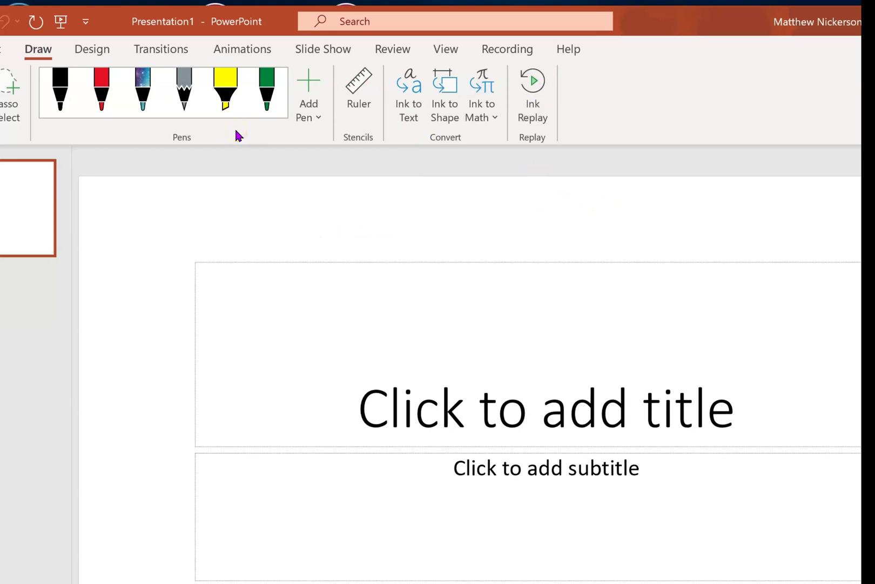
# Step: From the Recording tab, start a new Screen Recording
pyautogui.click(494, 51)
pyautogui.click(234, 99)
pyautogui.click(75, 106)
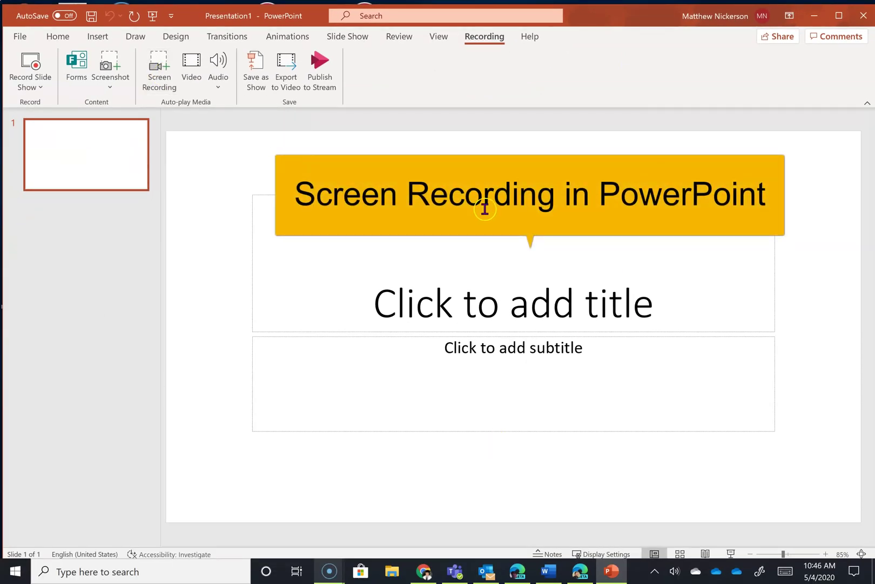
pyautogui.click(523, 158)
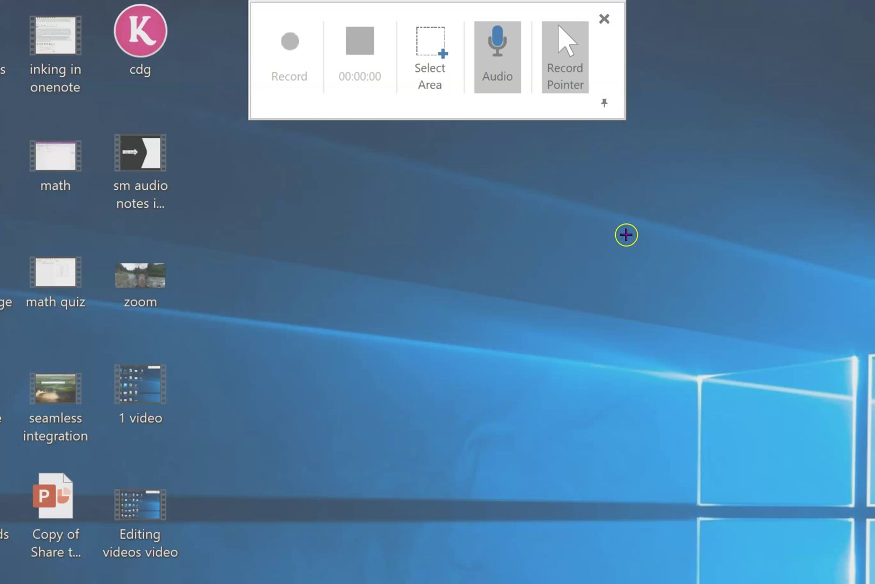
# Step: Mark a capture rectangle over the wallpaper area of the desktop, redrawing it once
pyautogui.click(605, 111)
pyautogui.click(607, 115)
pyautogui.click(445, 219)
pyautogui.click(427, 54)
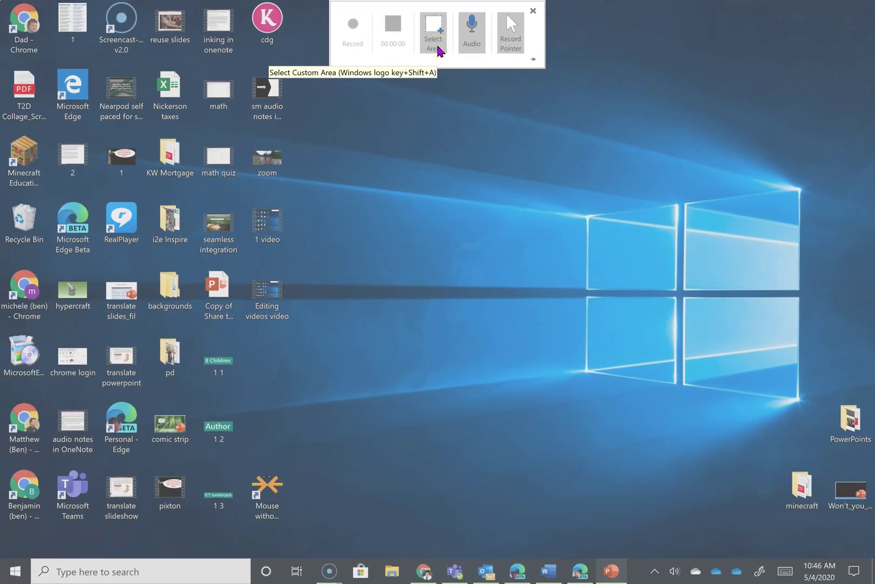
pyautogui.click(83, 55)
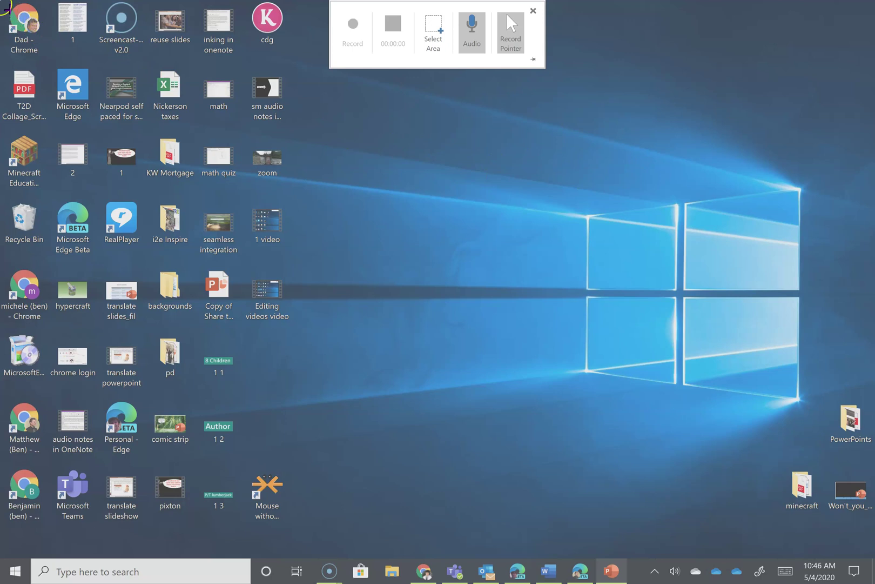
pyautogui.moveTo(1, 1); pyautogui.dragTo(689, 317)
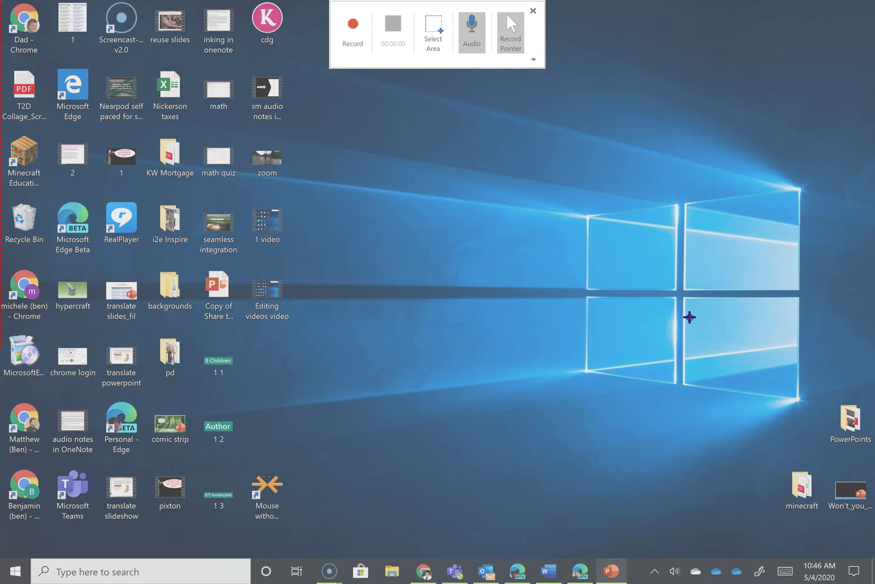
pyautogui.click(438, 38)
pyautogui.moveTo(221, 108); pyautogui.dragTo(551, 381)
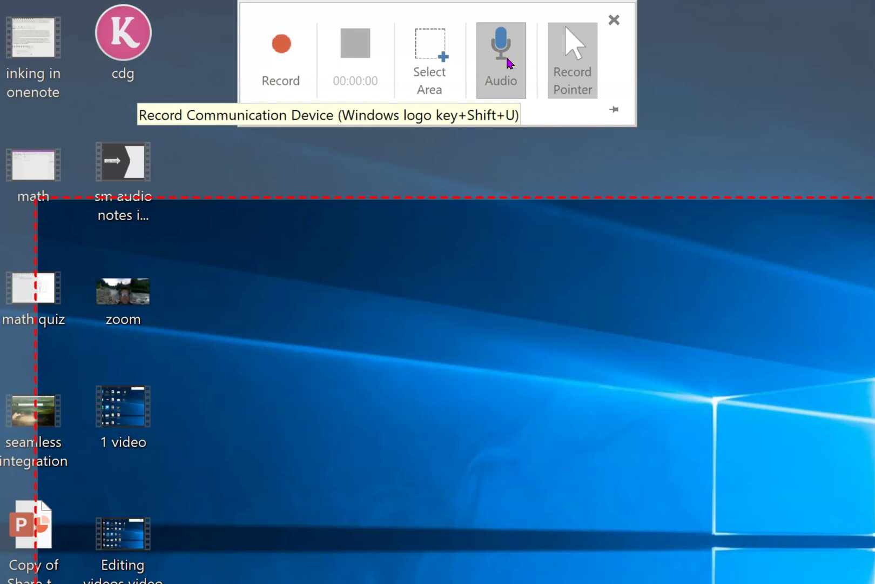
# Step: Toggle audio capture off and back on, and turn off pointer recording
pyautogui.click(508, 63)
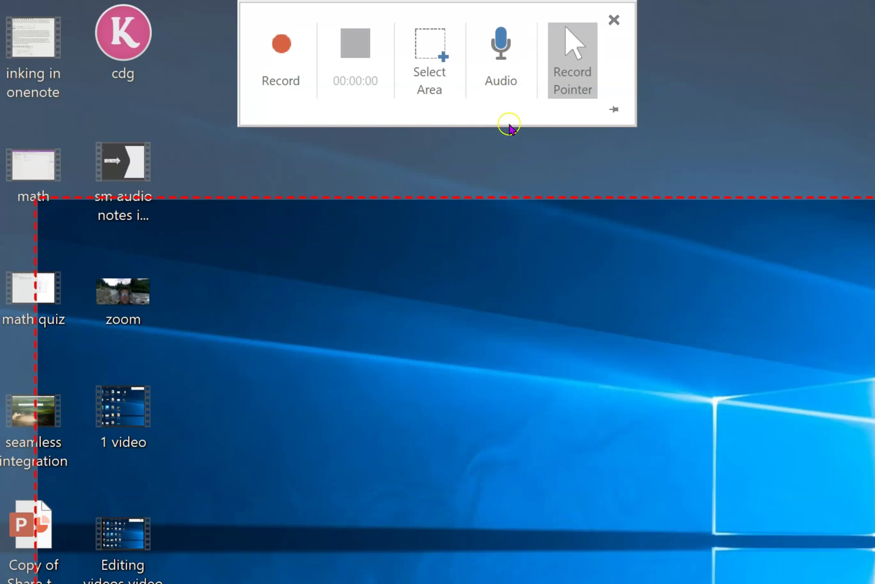
pyautogui.click(500, 73)
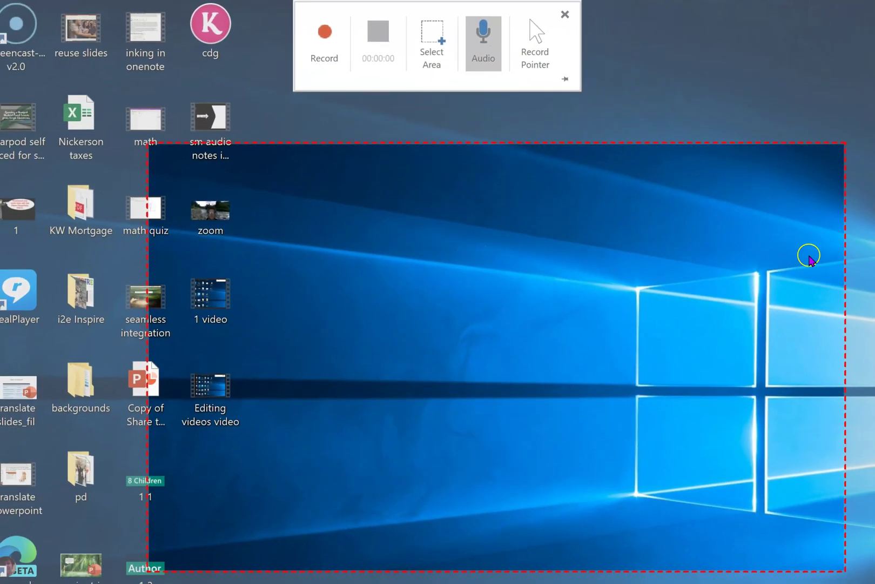
pyautogui.click(537, 51)
# Step: Re-enable pointer capture, record the area, and stop with Windows+Shift+Q to insert the clip
pyautogui.click(535, 46)
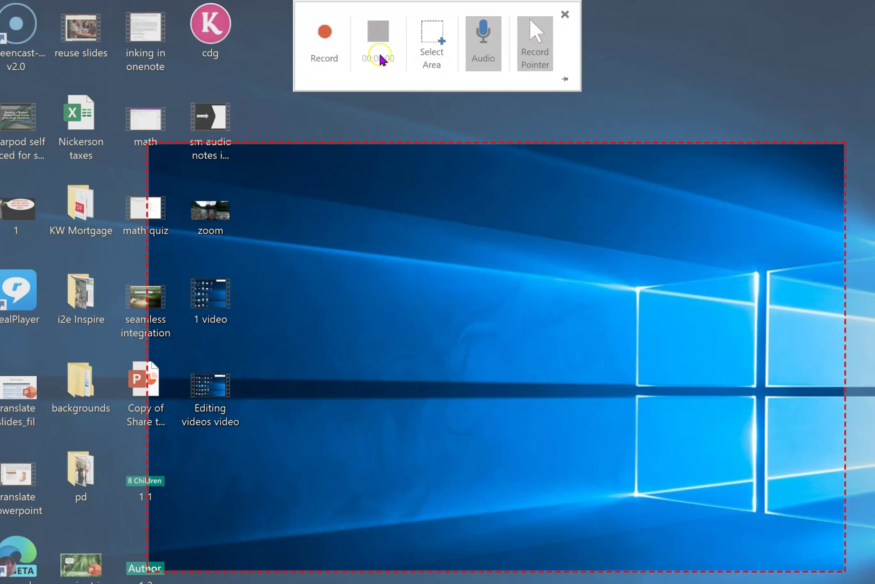
pyautogui.click(330, 51)
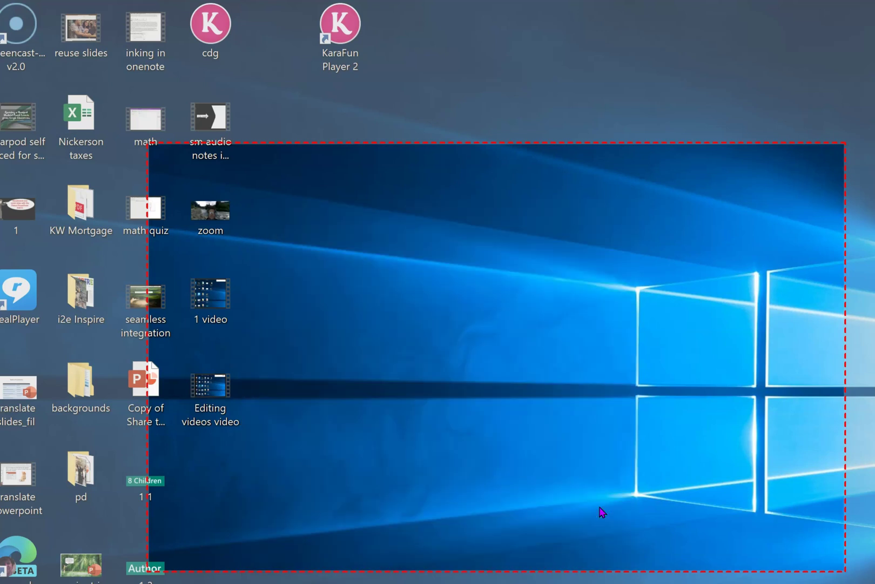
pyautogui.moveTo(379, 3)
pyautogui.moveTo(384, 27)
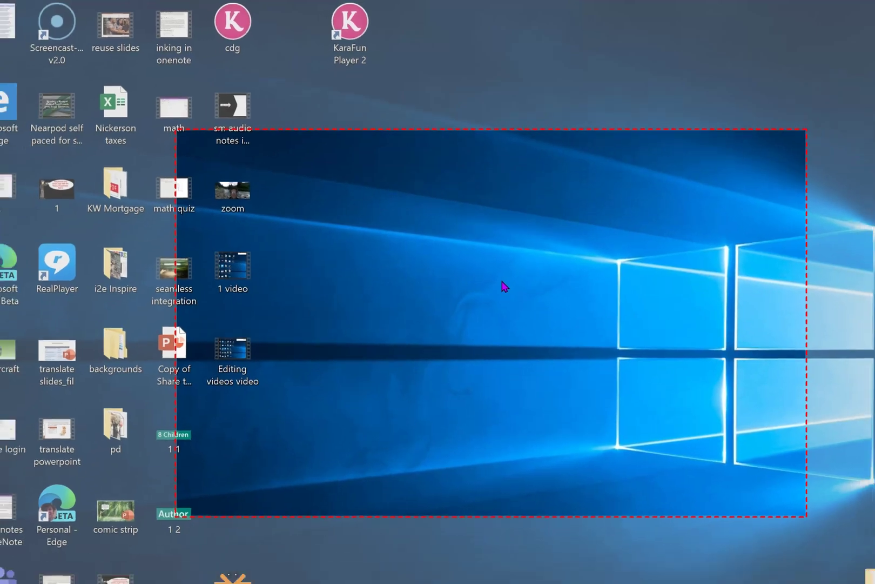
pyautogui.press('super+shift+q')
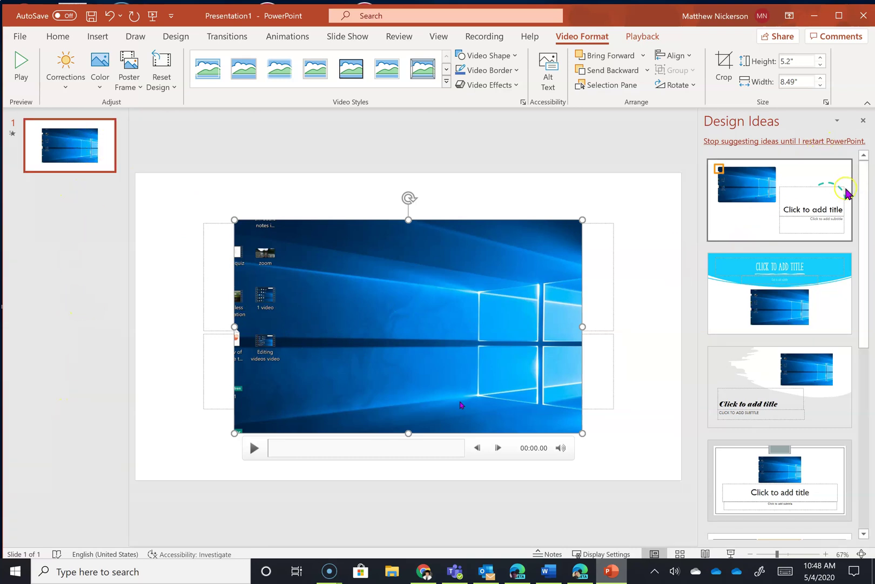
# Step: Close the Design Ideas pane and switch to the Recording tab
pyautogui.click(862, 122)
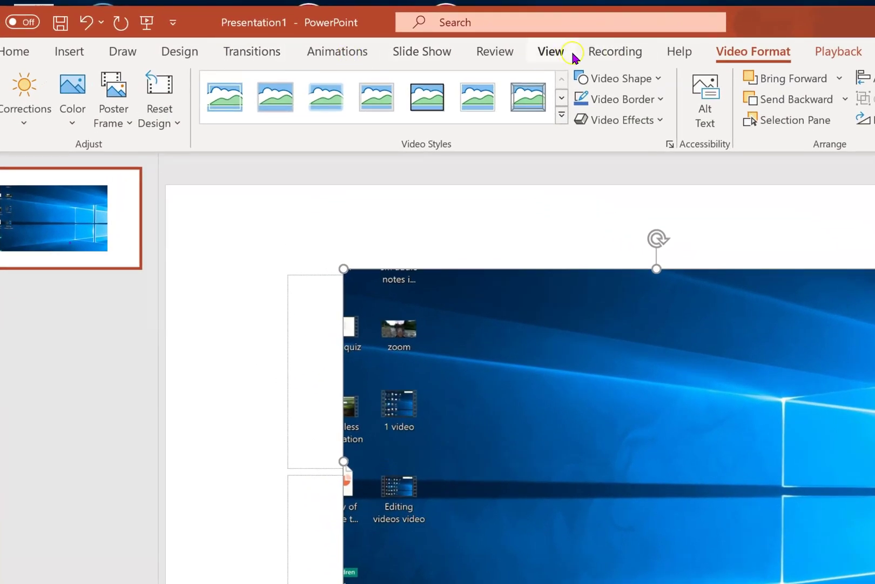
pyautogui.click(608, 54)
pyautogui.click(361, 262)
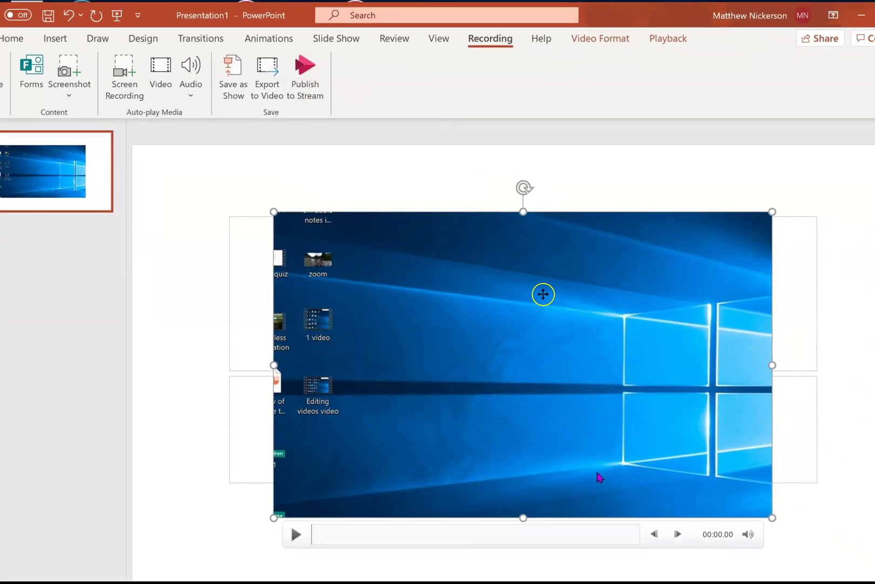
# Step: Save the slide's video to the Desktop as '1 video' and minimize PowerPoint
pyautogui.rightClick(543, 293)
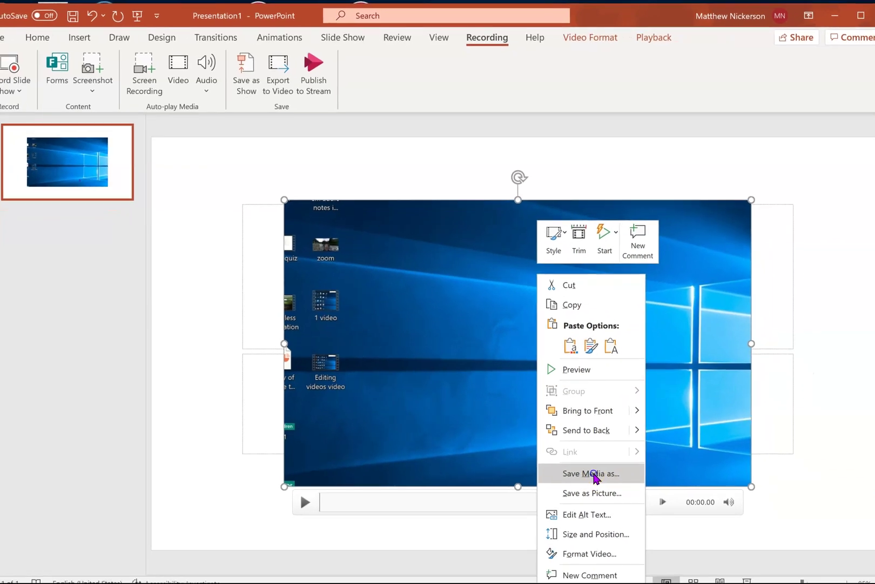
pyautogui.click(610, 505)
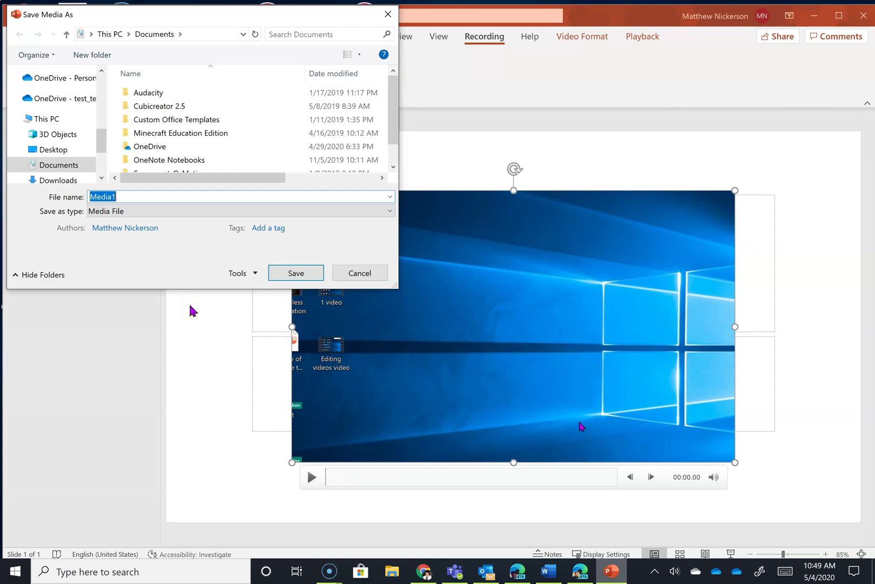
pyautogui.write('1 video')
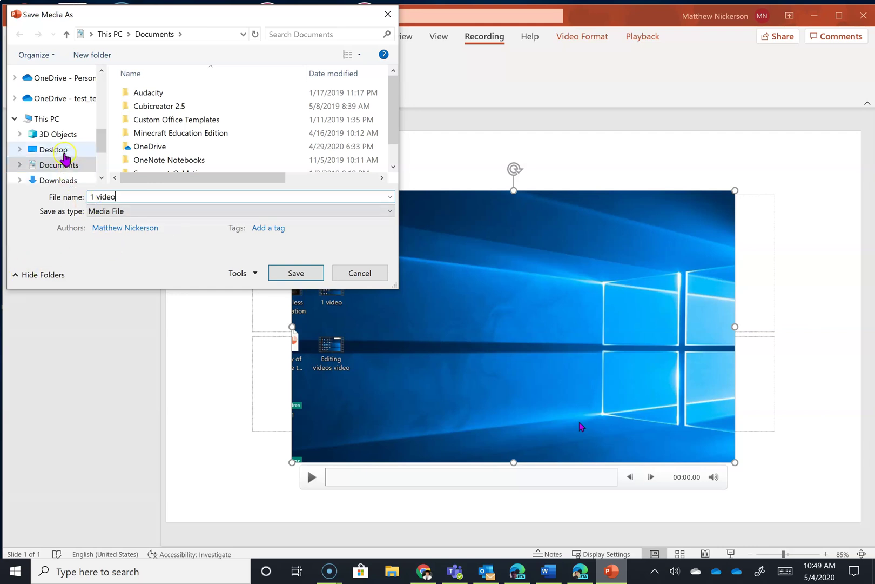
pyautogui.click(64, 150)
pyautogui.click(296, 273)
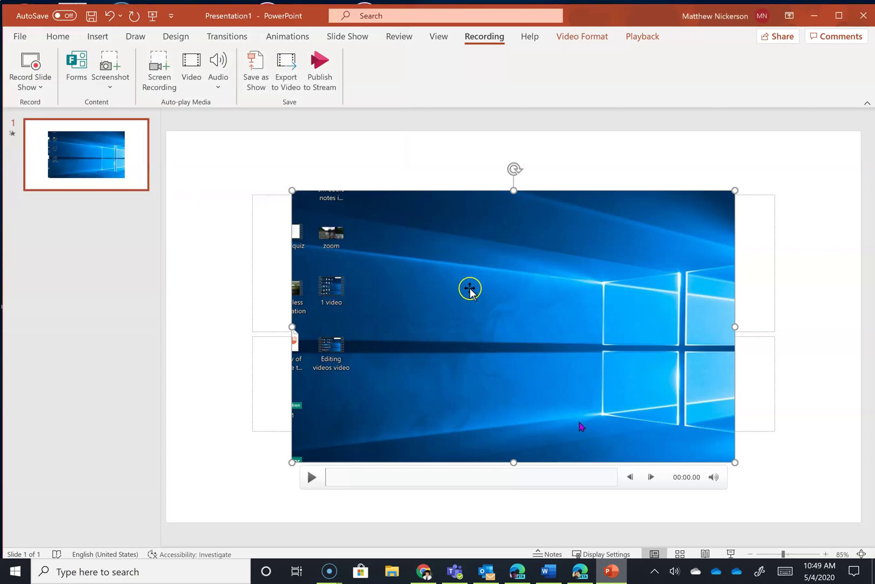
pyautogui.click(816, 17)
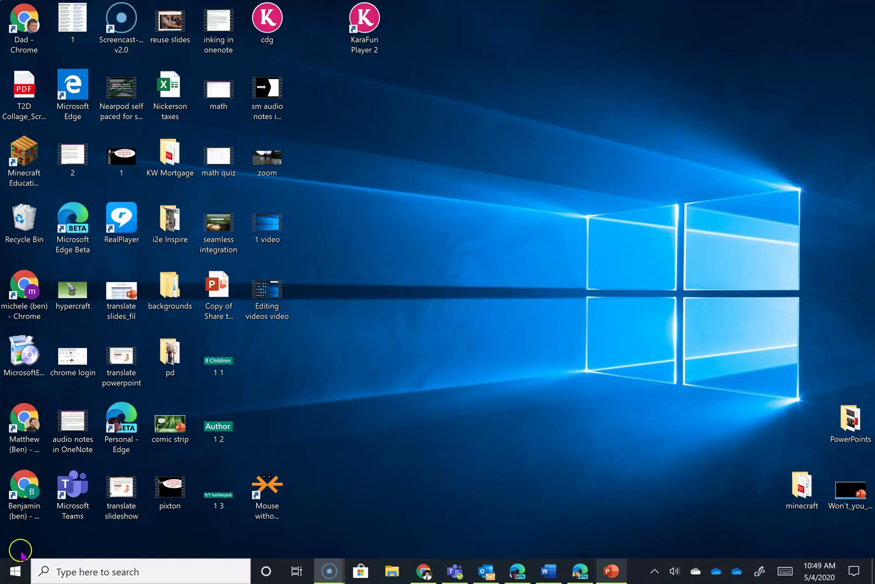
# Step: Scroll the Start menu app list down to V and launch Video Editor
pyautogui.click(23, 576)
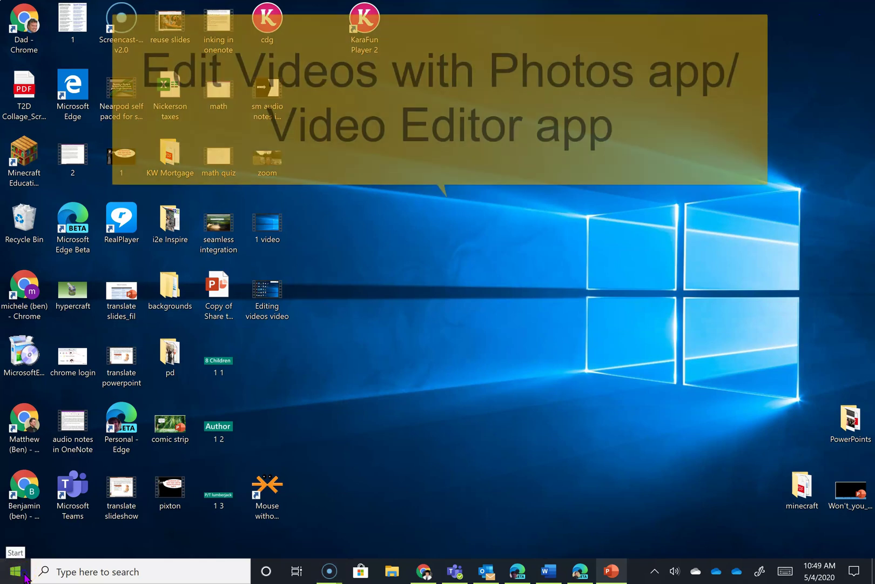
pyautogui.scroll(-15, 127, 248)
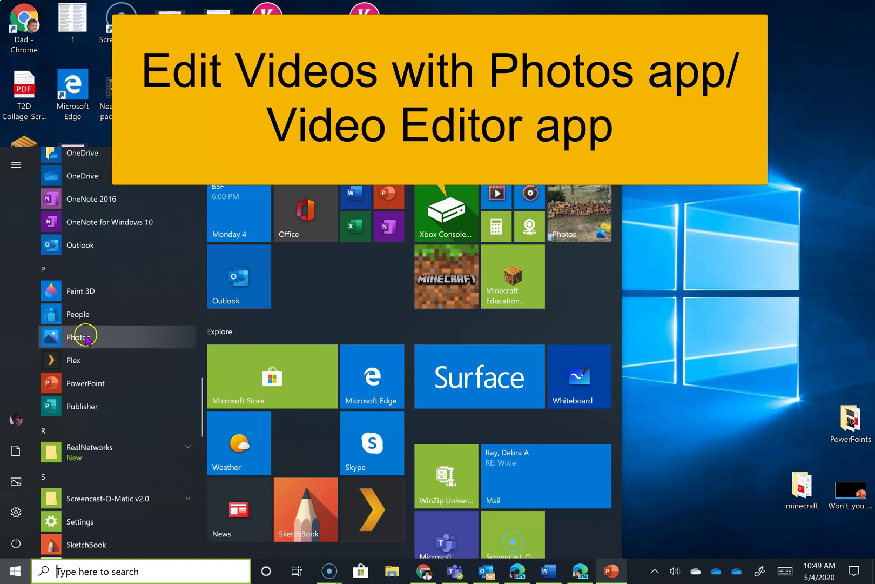
pyautogui.scroll(-2, 87, 335)
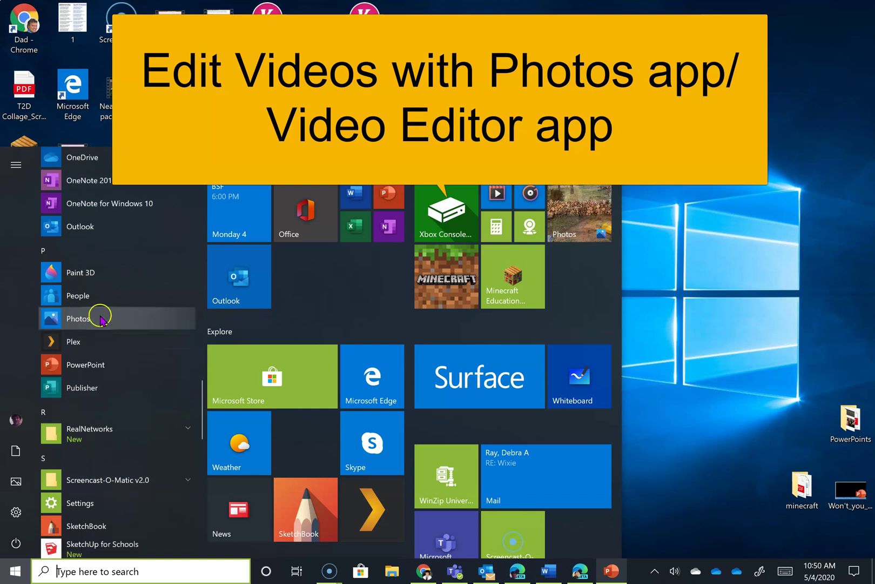
pyautogui.scroll(-6, 70, 323)
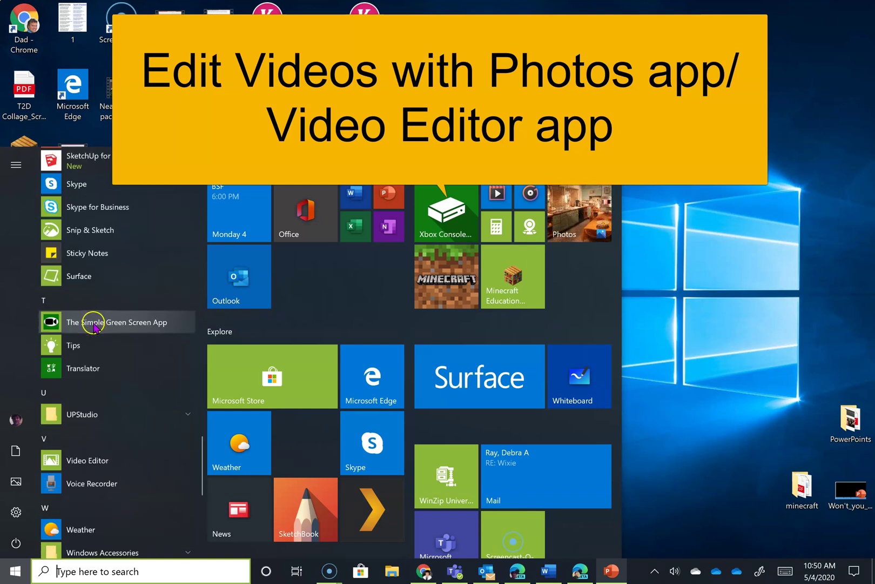
pyautogui.rightClick(89, 458)
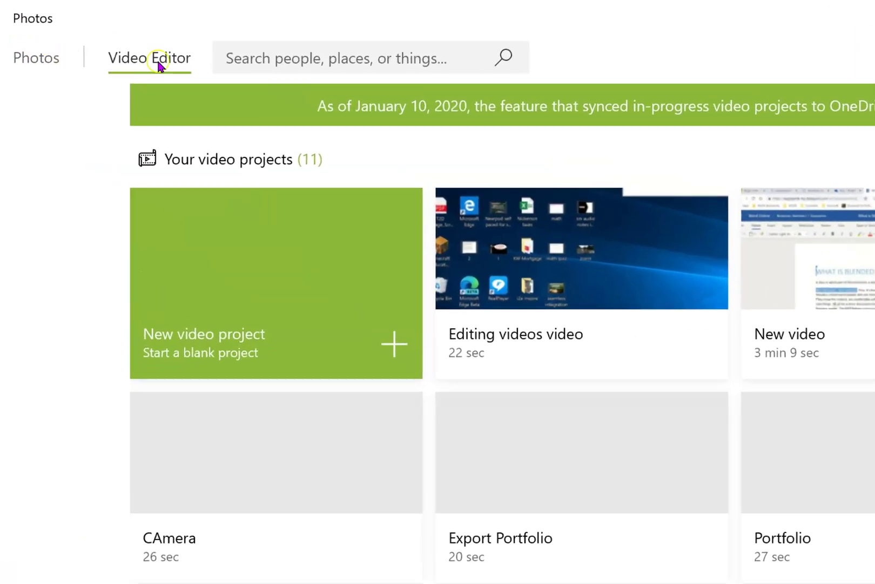
# Step: From the Video Editor projects list, create a blank project named 'New editing videos video'
pyautogui.click(50, 58)
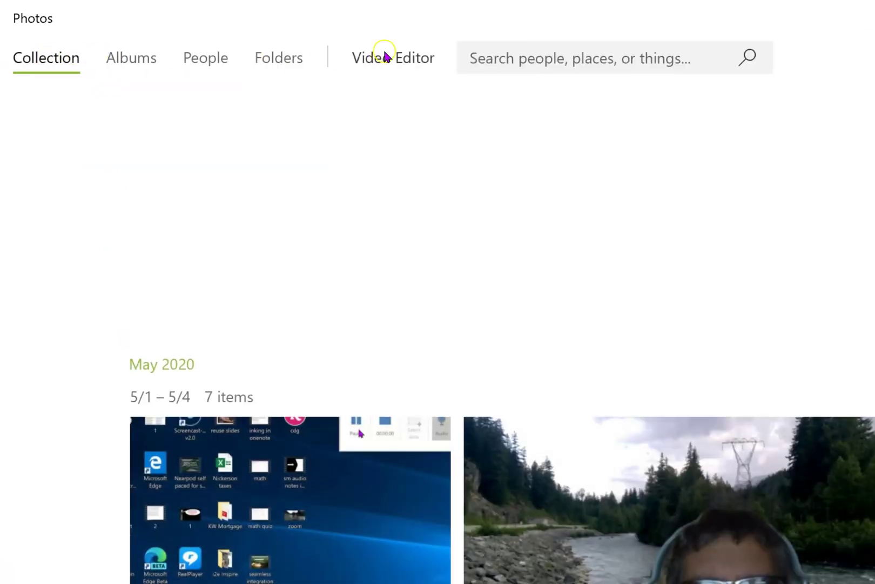
pyautogui.click(384, 55)
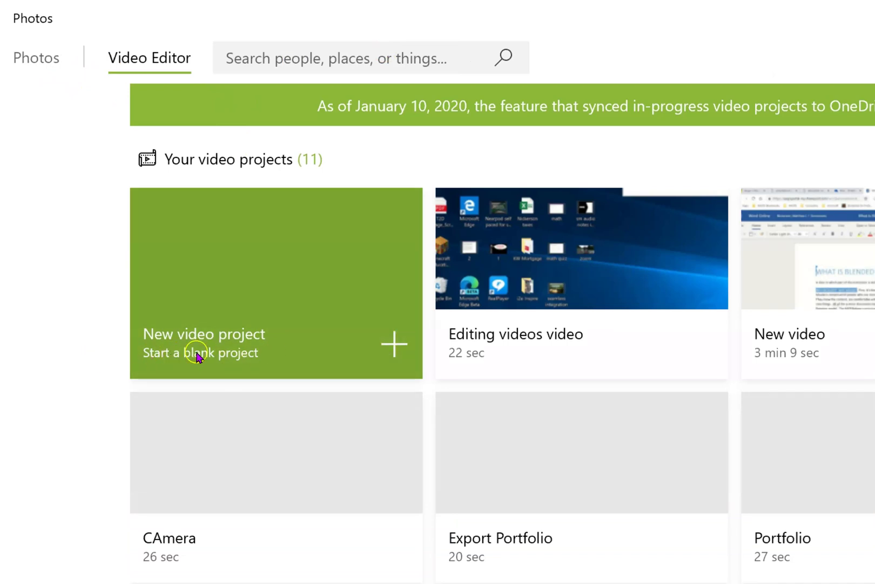
pyautogui.click(363, 358)
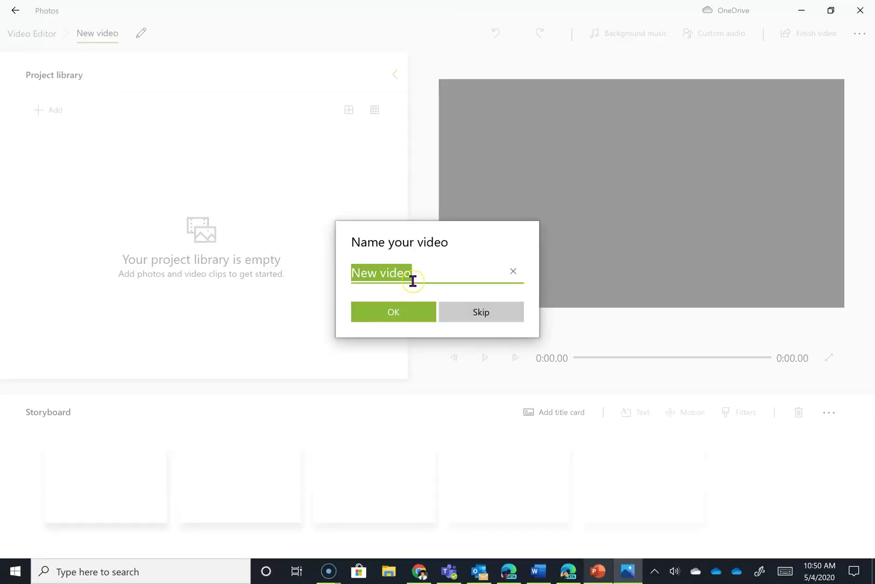
pyautogui.write('New editing videos vide')
pyautogui.press('BackSpace')
pyautogui.write('s video')
pyautogui.click(409, 311)
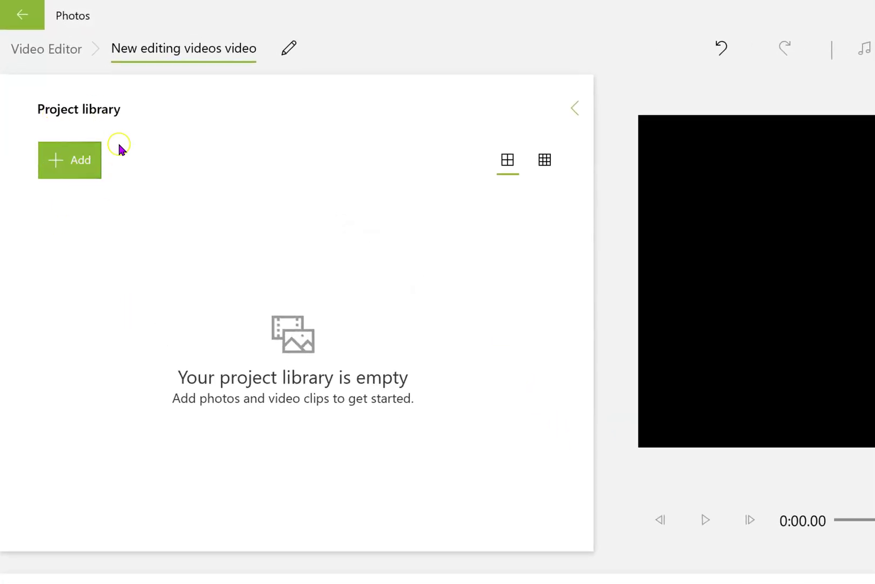
# Step: Import '1 video' from the Desktop into the project library via Add > From this PC
pyautogui.click(82, 164)
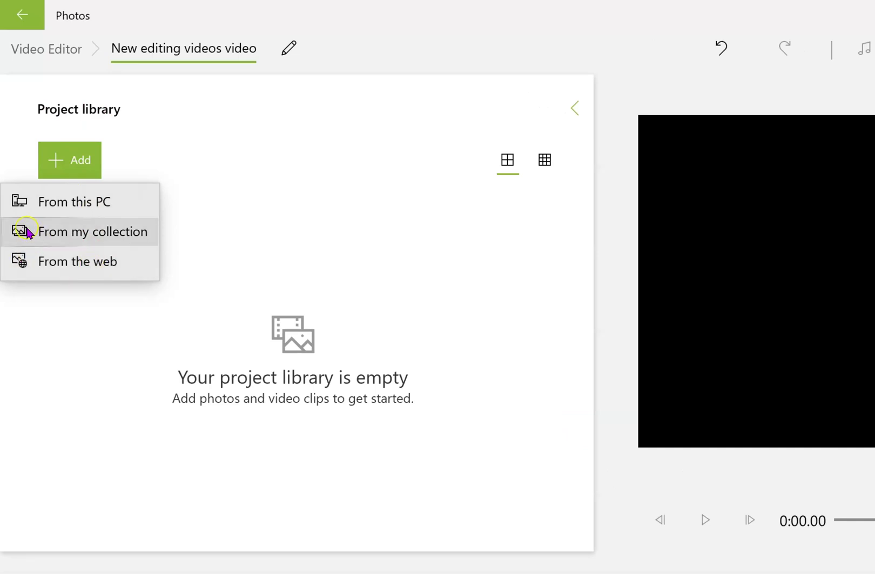
pyautogui.click(129, 242)
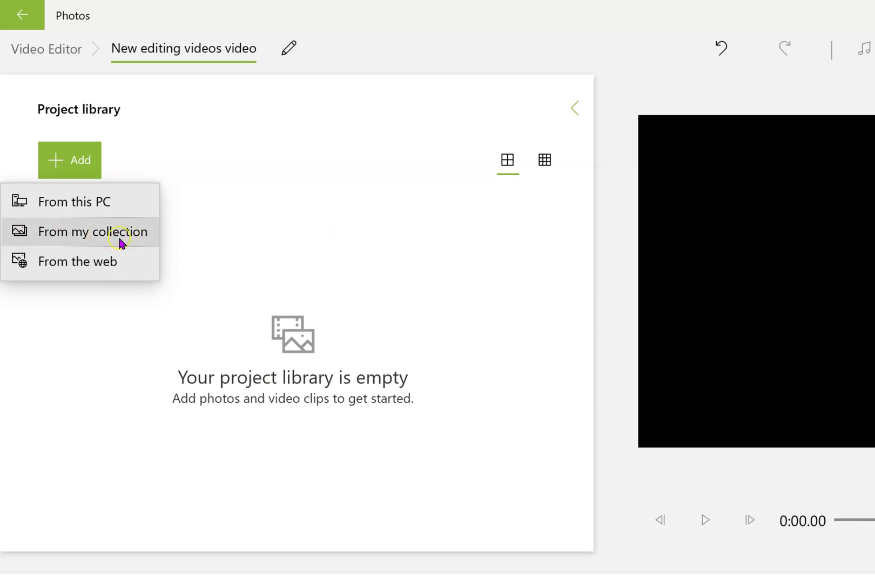
pyautogui.click(84, 210)
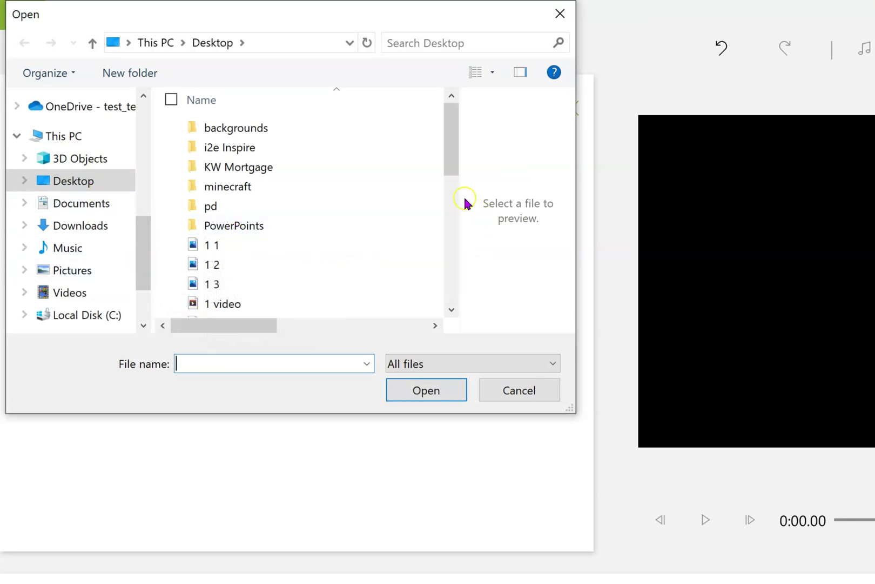
pyautogui.scroll(-3, 293, 156)
pyautogui.click(233, 126)
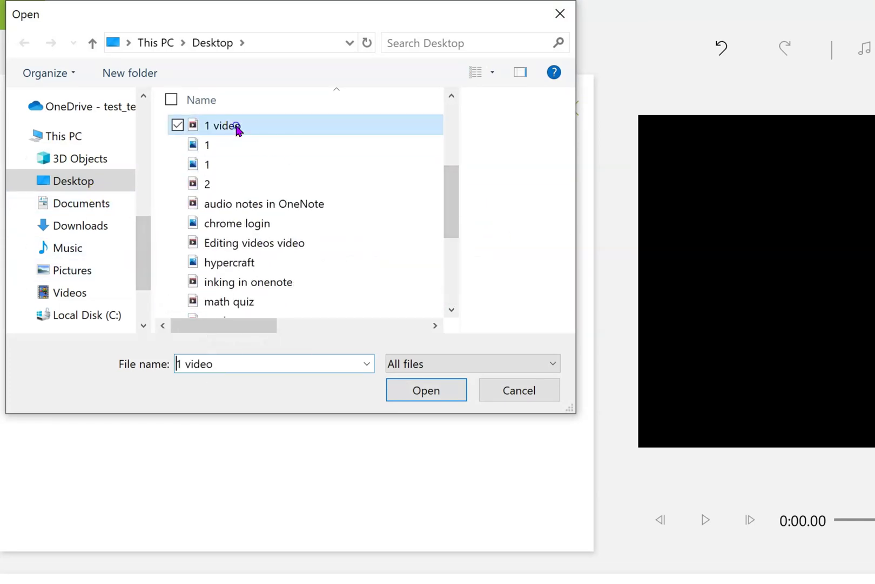
pyautogui.click(433, 388)
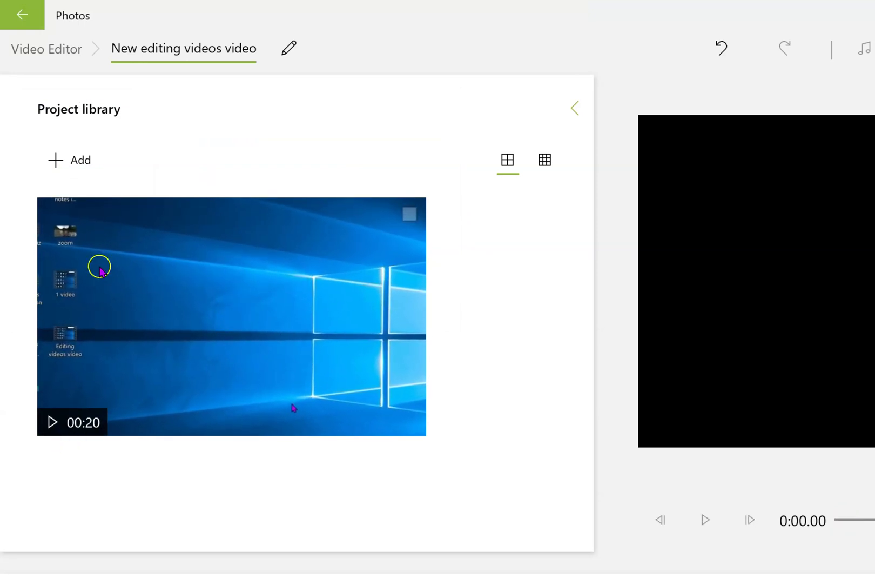
# Step: Import 'audio notes in OneNote' into the project library from this PC
pyautogui.click(72, 161)
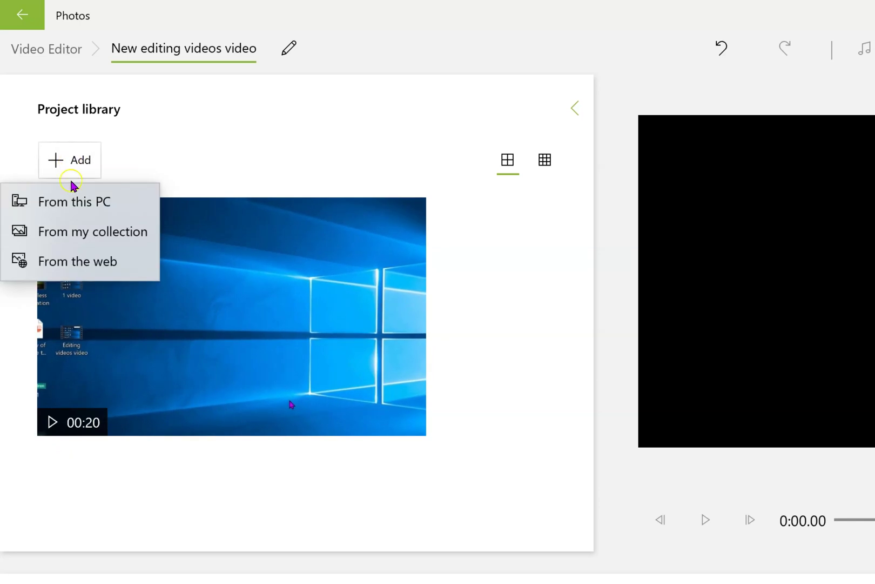
pyautogui.click(74, 201)
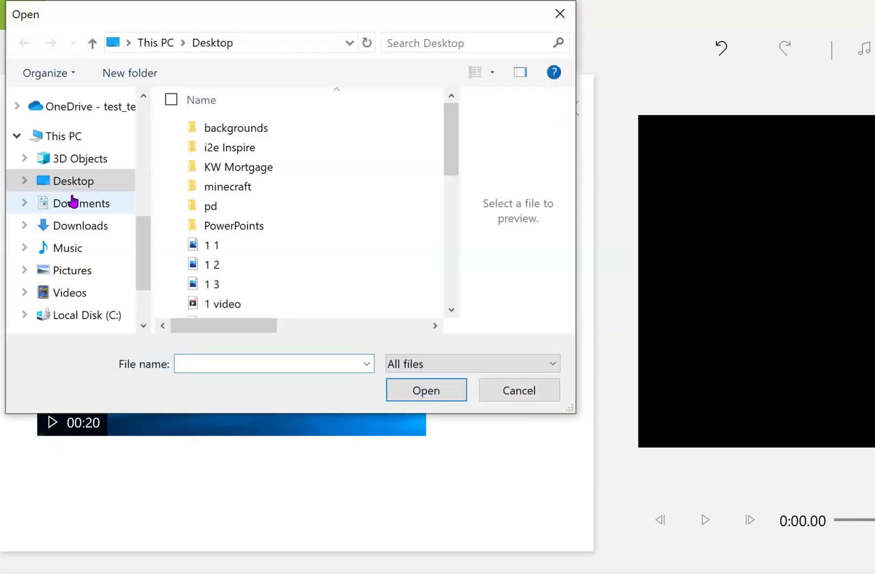
pyautogui.moveTo(445, 137); pyautogui.dragTo(453, 229)
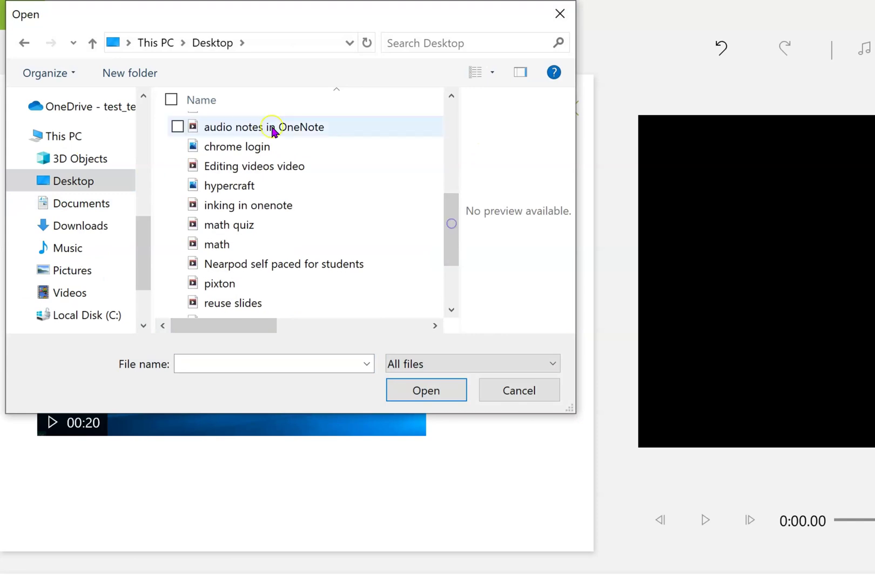
pyautogui.click(273, 132)
pyautogui.click(429, 389)
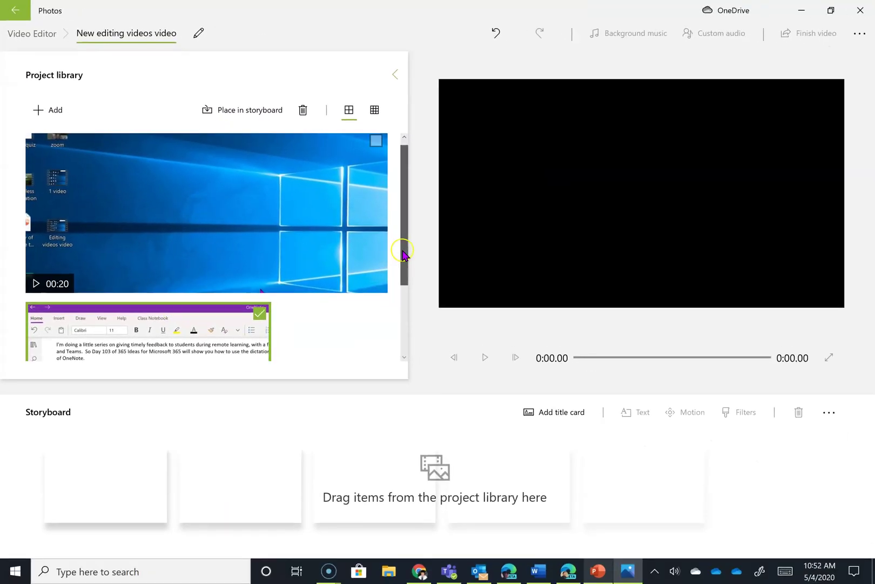
# Step: Drag the 'audio notes in OneNote' clip into the Storyboard as its first clip
pyautogui.scroll(-3, 404, 258)
pyautogui.scroll(3, 400, 317)
pyautogui.moveTo(152, 346); pyautogui.dragTo(126, 489)
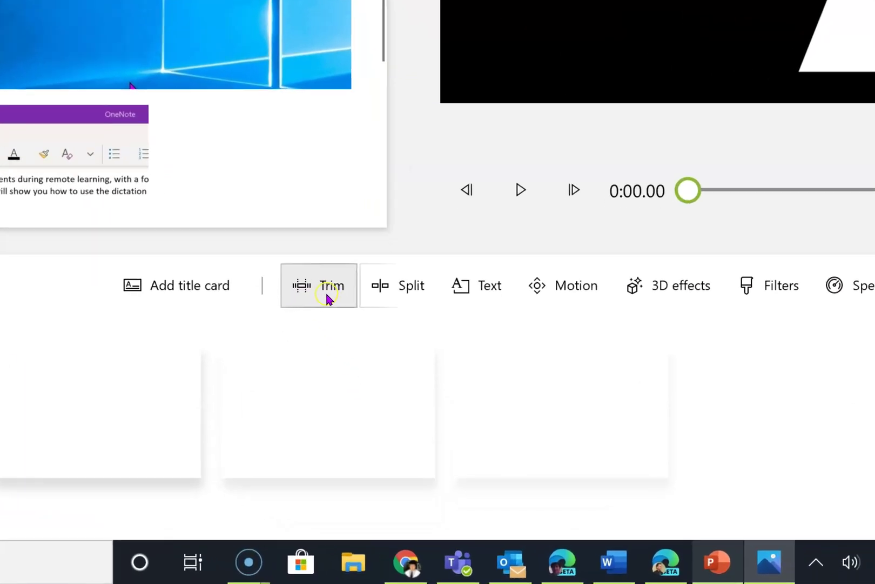
# Step: Start trimming the 2:42 'audio notes in OneNote.mp4' clip in the storyboard
pyautogui.click(327, 297)
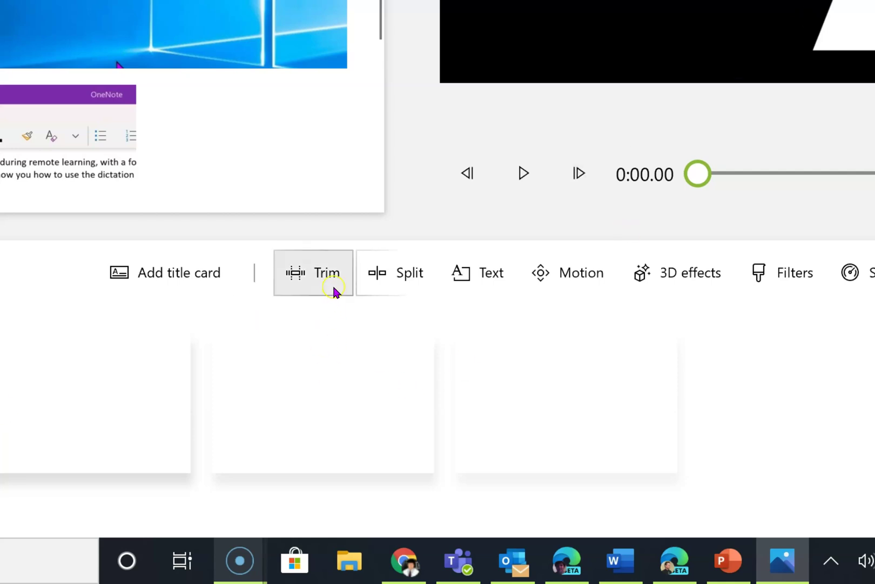
# Step: Trim the OneNote clip's end so it runs 2:40.96 instead of 2:42.03
pyautogui.click(296, 292)
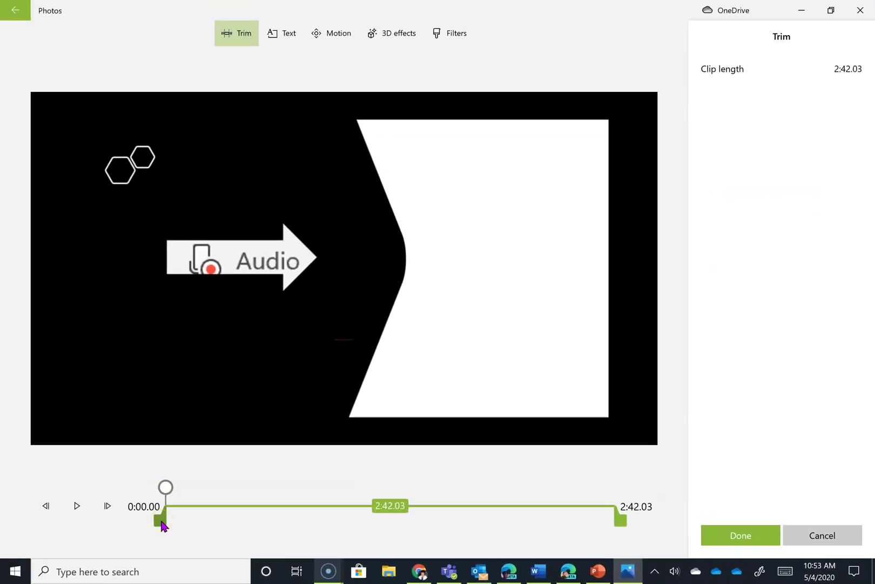
pyautogui.moveTo(160, 524); pyautogui.dragTo(160, 516)
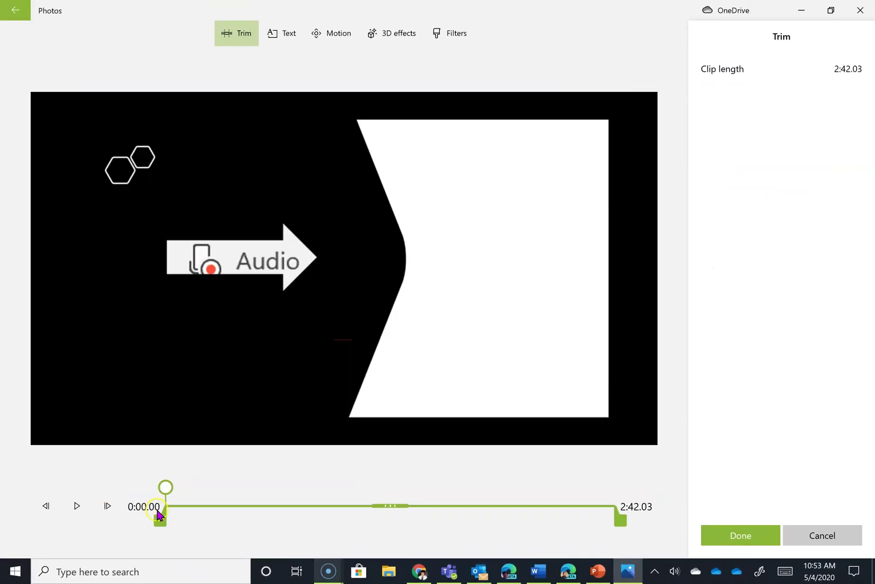
pyautogui.click(84, 511)
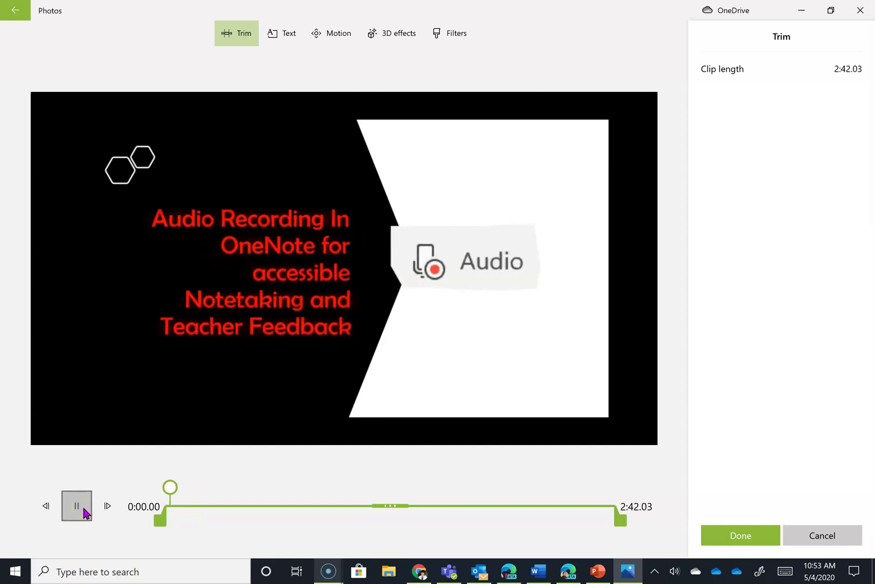
pyautogui.click(84, 512)
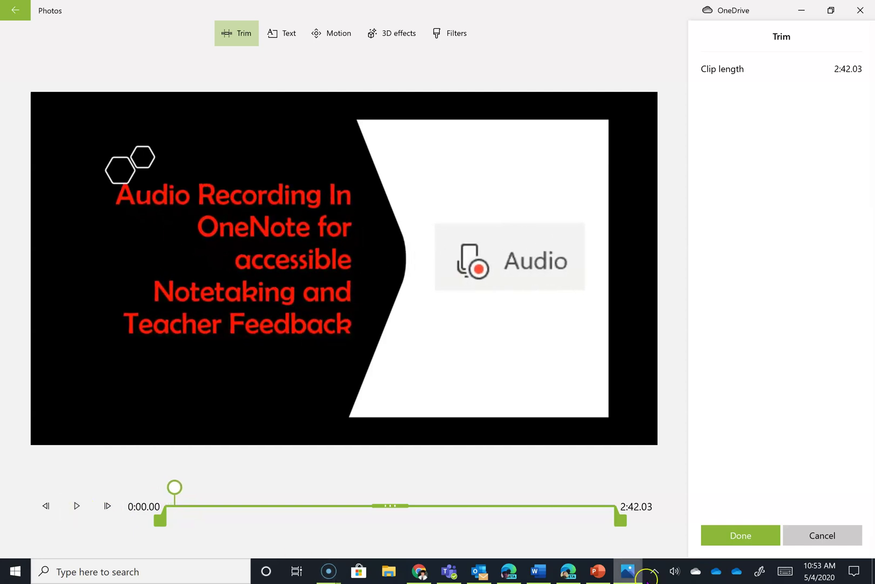
pyautogui.moveTo(620, 523); pyautogui.dragTo(617, 522)
pyautogui.click(708, 535)
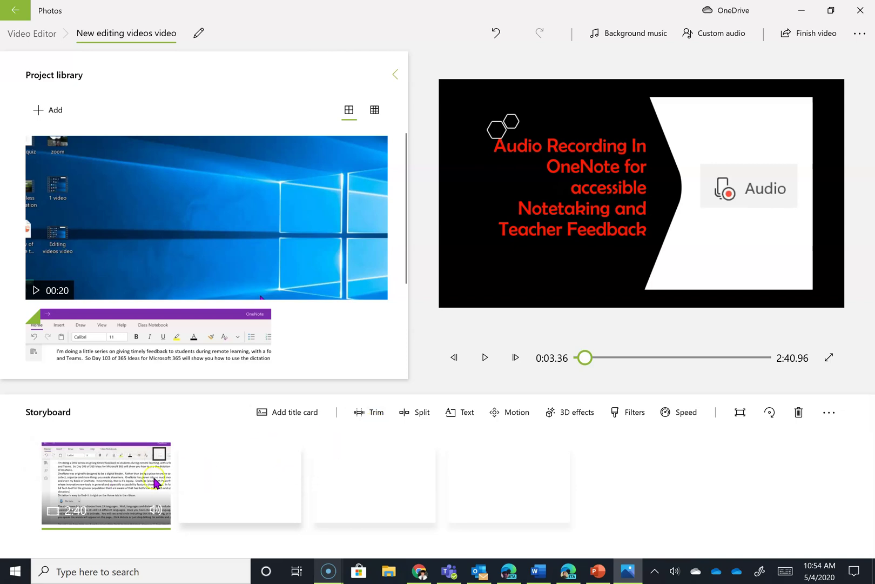
# Step: Select the lesson clip and try the split editor, then cancel out of it
pyautogui.click(139, 480)
pyautogui.click(419, 416)
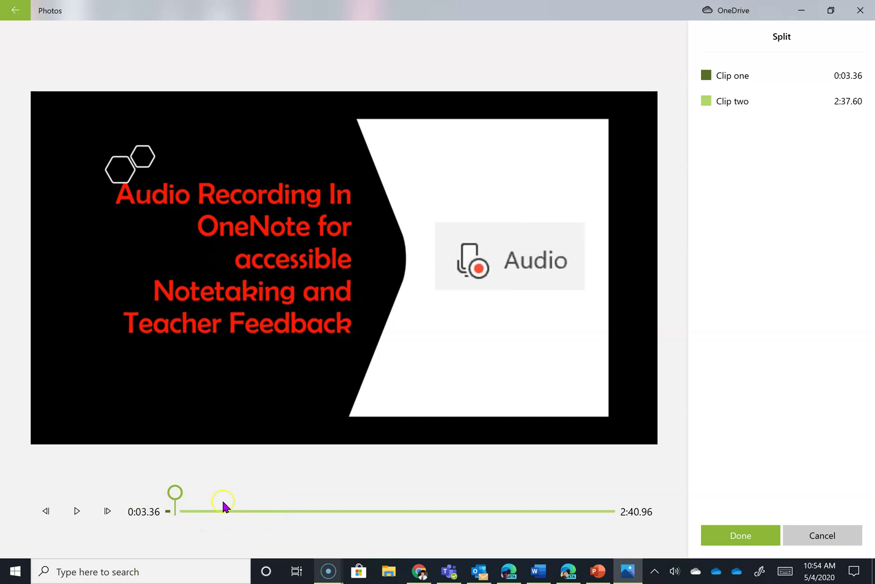
pyautogui.click(804, 538)
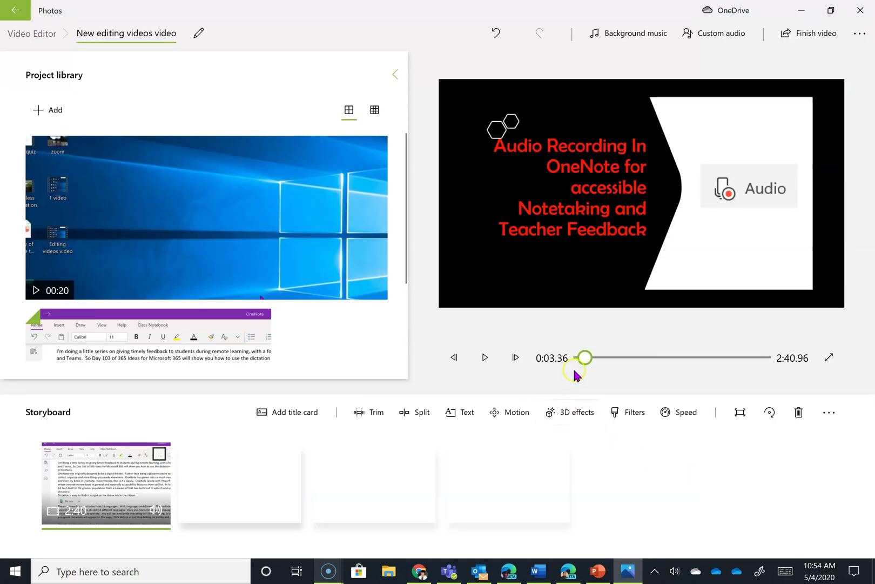
# Step: Play the preview, then step it forward frame by frame to about 0:05.83
pyautogui.click(488, 363)
pyautogui.click(484, 357)
pyautogui.click(584, 356)
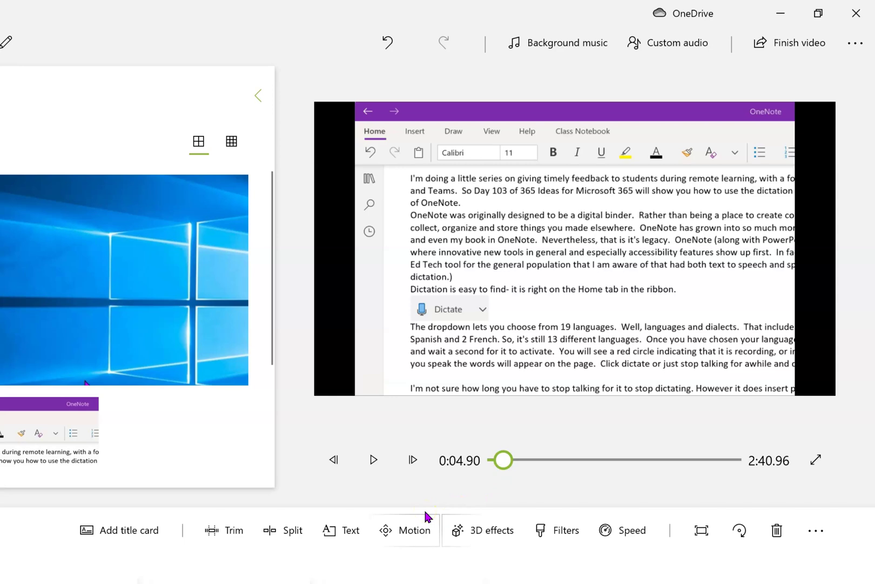
pyautogui.press('Right')
pyautogui.press('Right')
pyautogui.press('Right')
pyautogui.press('Right')
pyautogui.press('Right')
pyautogui.press('Right')
pyautogui.press('Right')
pyautogui.press('Right')
pyautogui.press('Right')
pyautogui.press('Right')
pyautogui.press('Right')
pyautogui.click(784, 471)
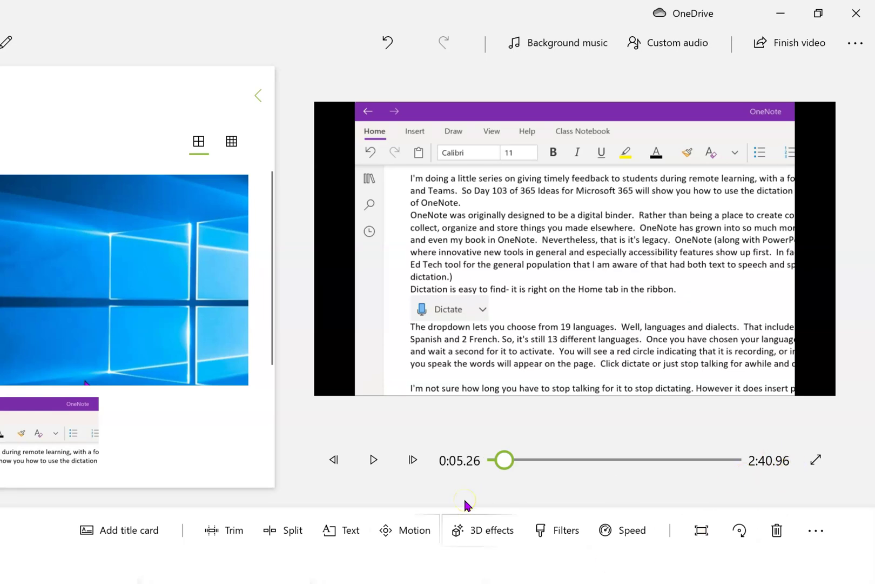
pyautogui.press('Right')
pyautogui.press('Right')
pyautogui.press('Right')
pyautogui.press('Right')
pyautogui.press('Right')
pyautogui.press('Right')
pyautogui.press('Right')
pyautogui.press('Right')
pyautogui.press('Right')
pyautogui.press('Right')
pyautogui.press('Right')
pyautogui.press('Right')
pyautogui.press('Right')
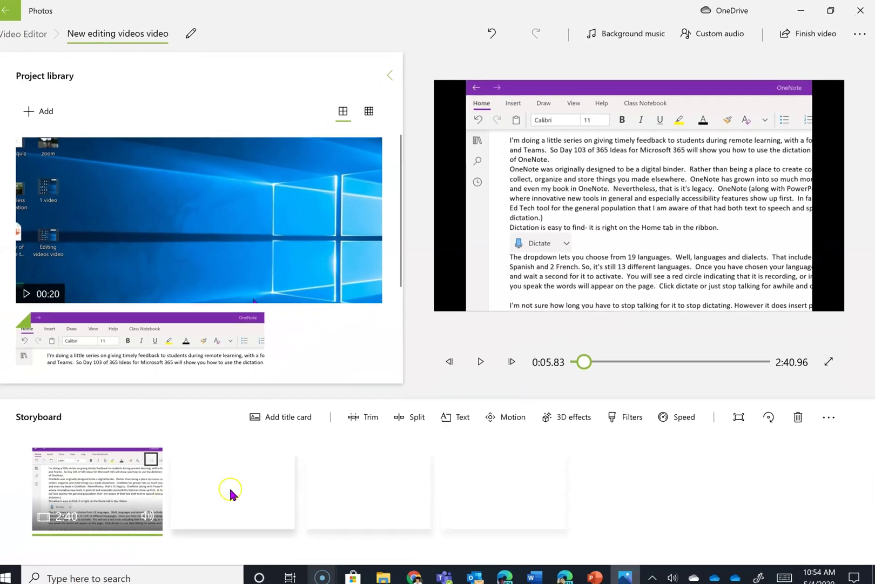
# Step: Split the lesson clip at 0:06.86 into a 6.87-second opening clip and a 2:34 clip
pyautogui.click(414, 417)
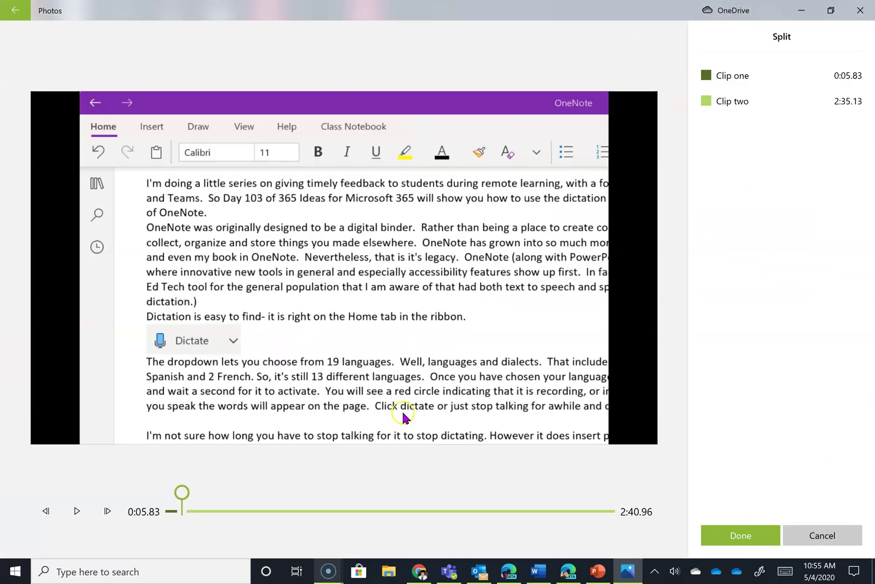
pyautogui.press('Right')
pyautogui.press('Right')
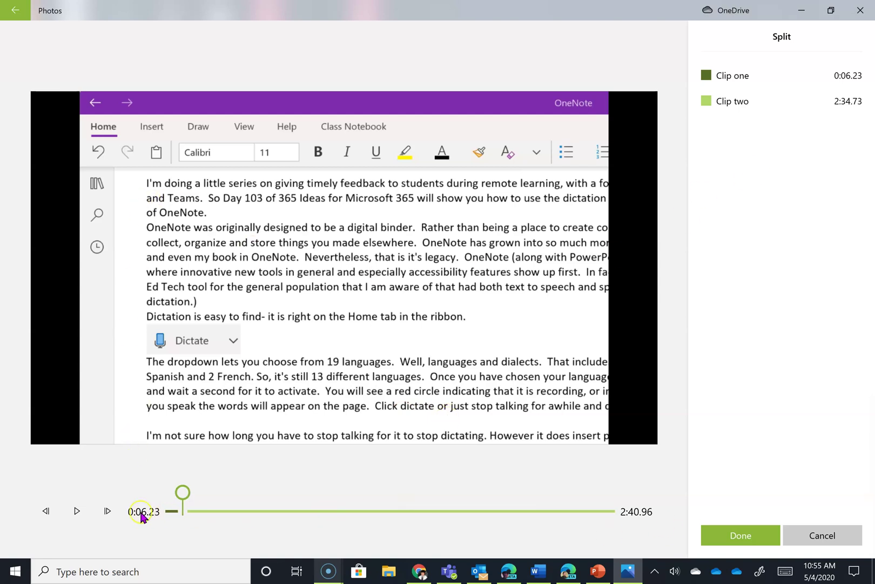
pyautogui.click(843, 543)
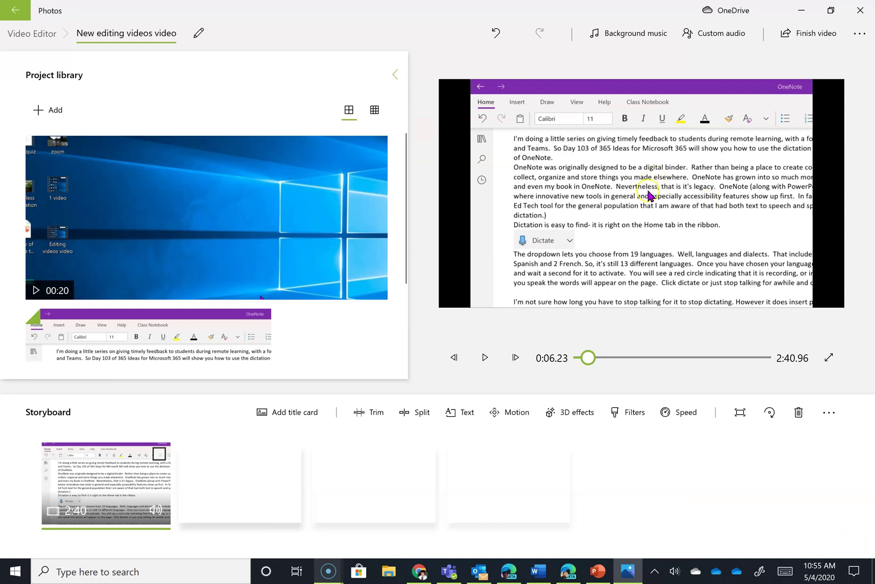
pyautogui.click(431, 416)
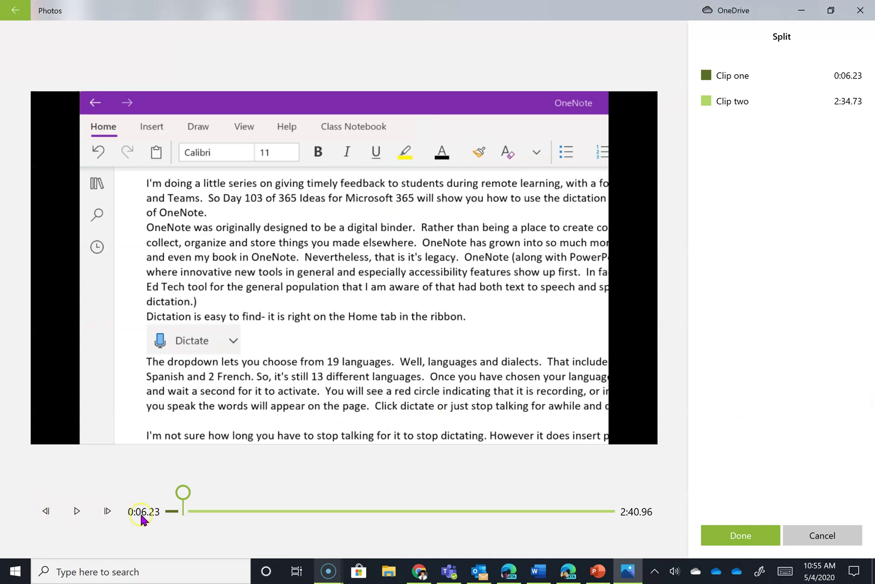
pyautogui.press('Right')
pyautogui.press('Right')
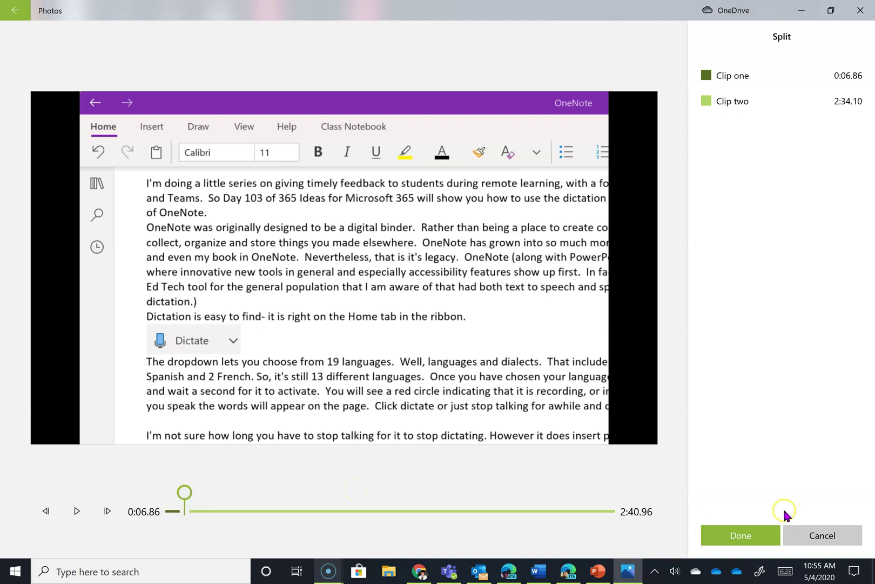
pyautogui.click(743, 534)
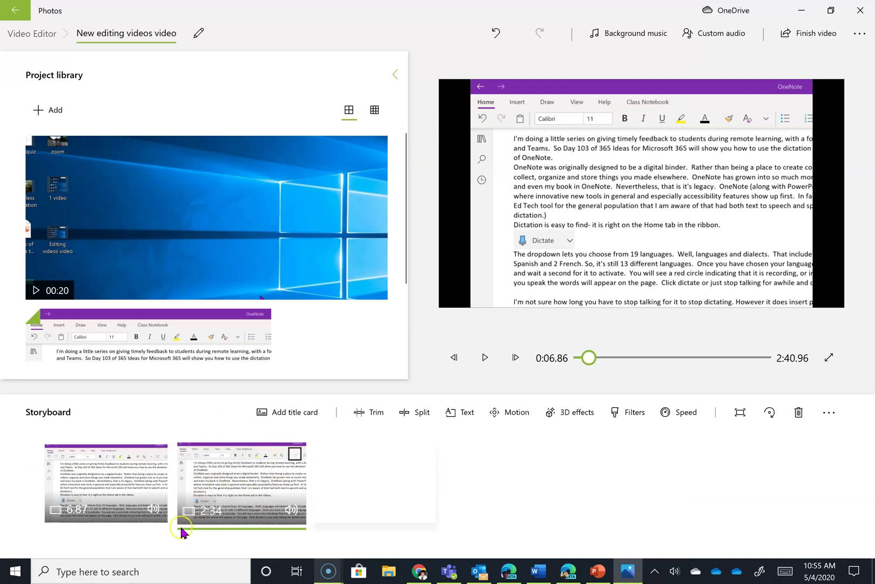
# Step: Place the split point on the 2:34 clip at 0:03.93
pyautogui.click(408, 414)
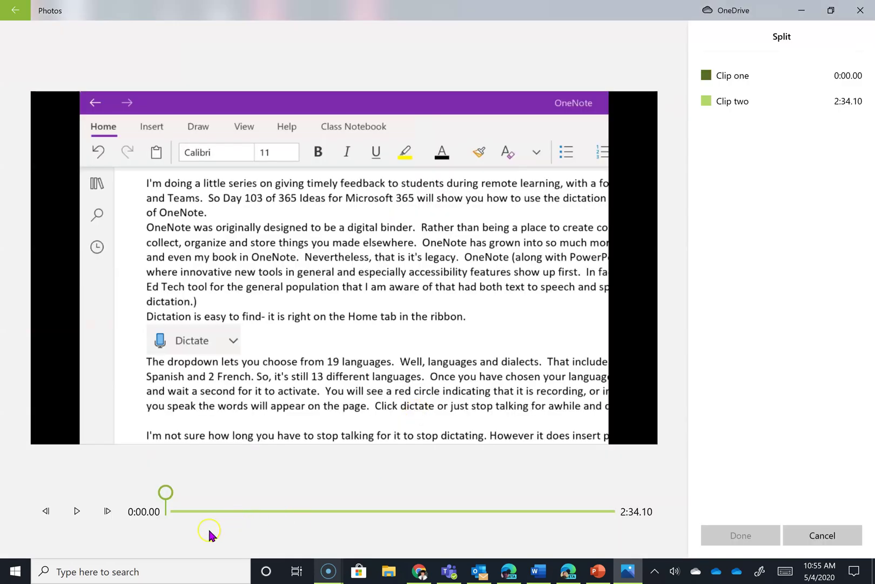
pyautogui.moveTo(166, 493); pyautogui.dragTo(176, 497)
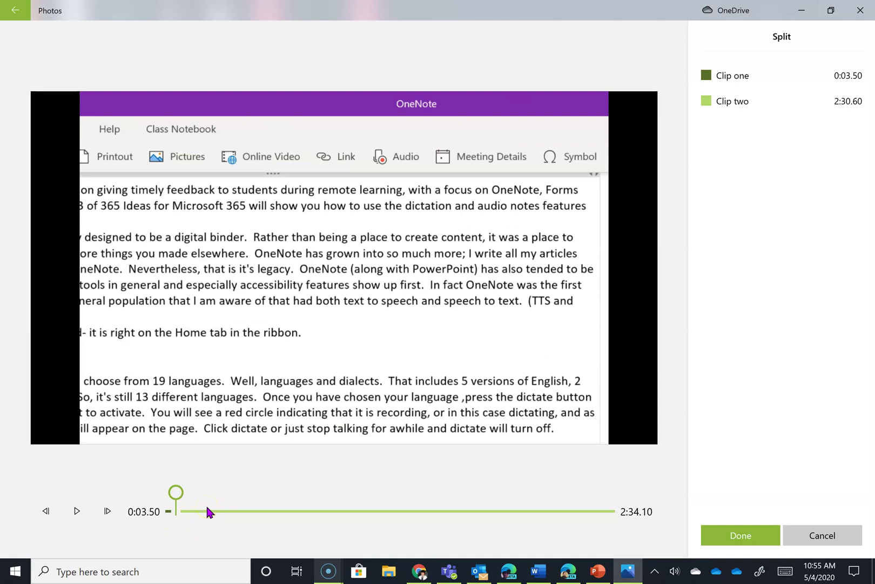
pyautogui.press('Right')
pyautogui.press('Right')
pyautogui.press('Left')
# Step: Split off the 3.93-second start of the second clip and delete that piece
pyautogui.click(718, 543)
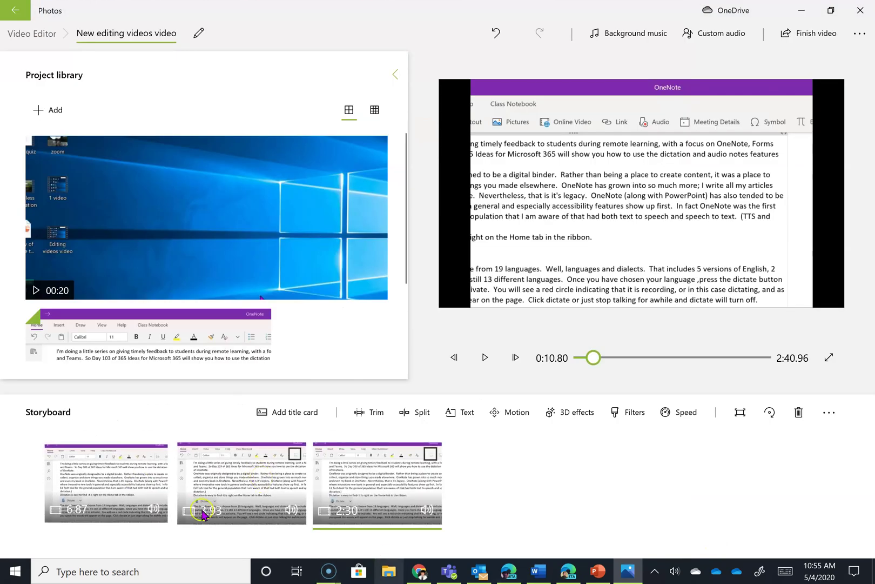
pyautogui.click(293, 455)
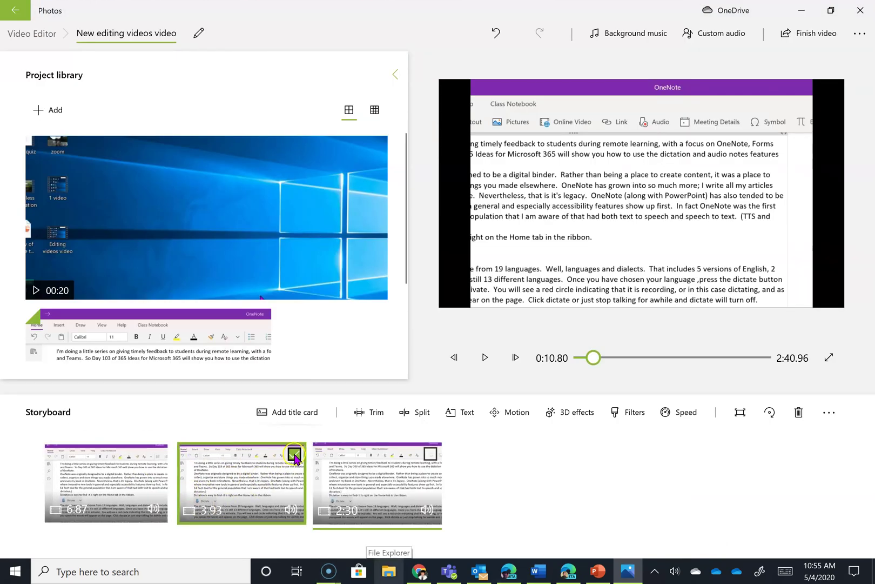
pyautogui.click(800, 414)
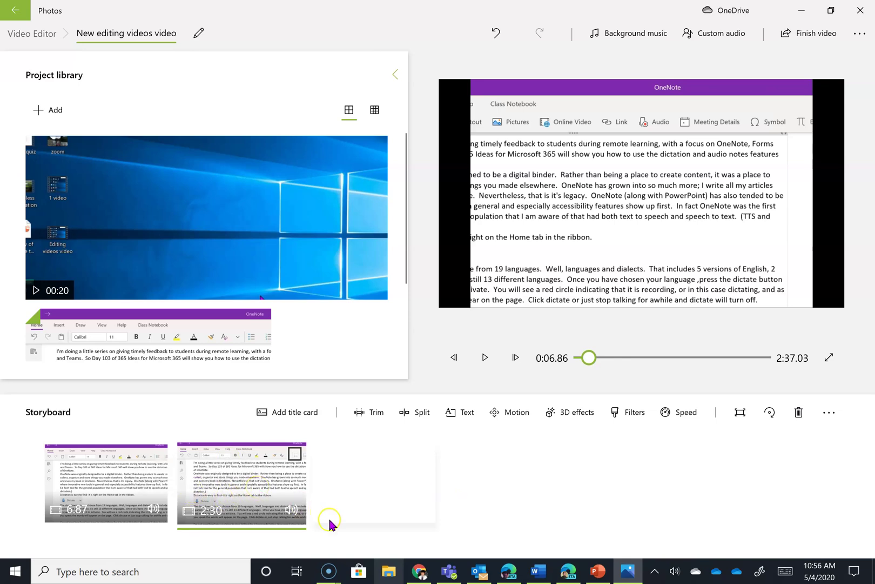
# Step: Seek the preview to about 0:43.50 and split the second clip at 0:36.63
pyautogui.click(485, 357)
pyautogui.moveTo(590, 358); pyautogui.dragTo(637, 368)
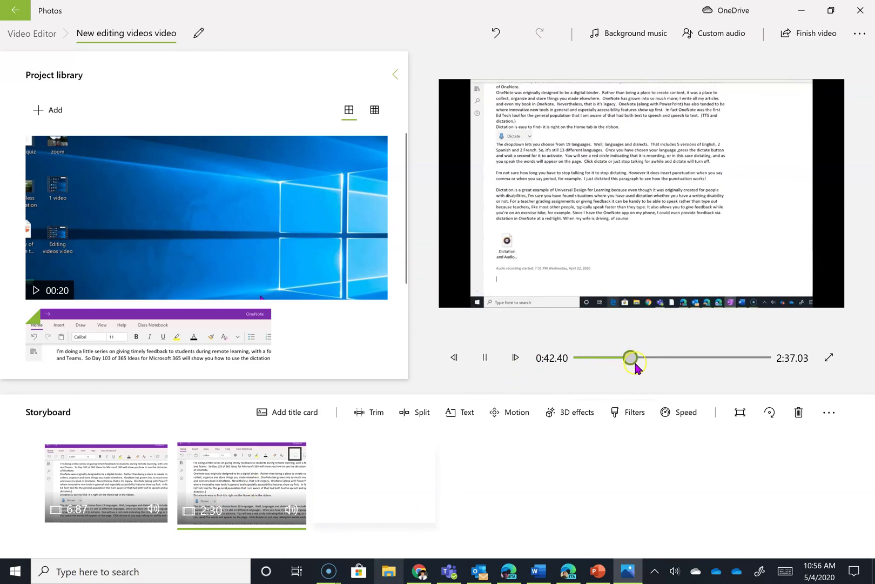
pyautogui.click(484, 357)
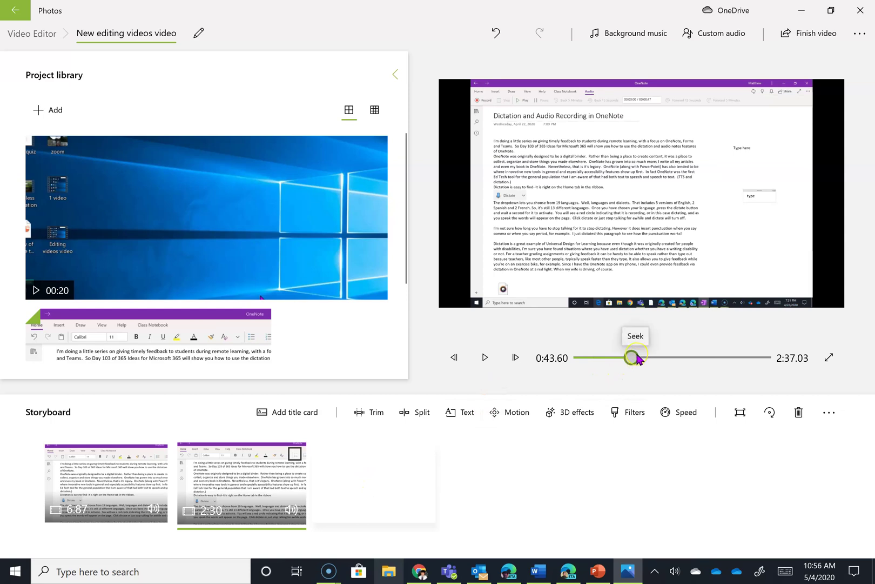
pyautogui.click(417, 413)
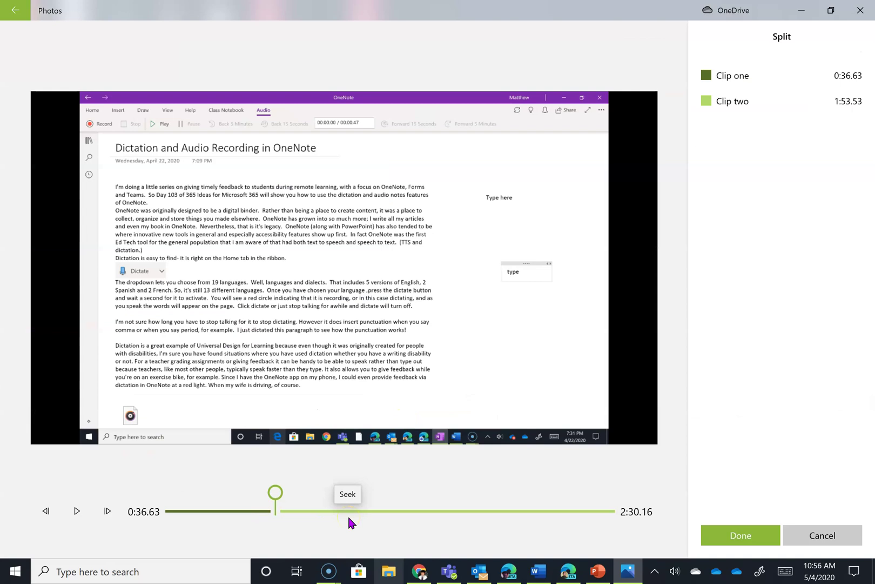
pyautogui.click(725, 536)
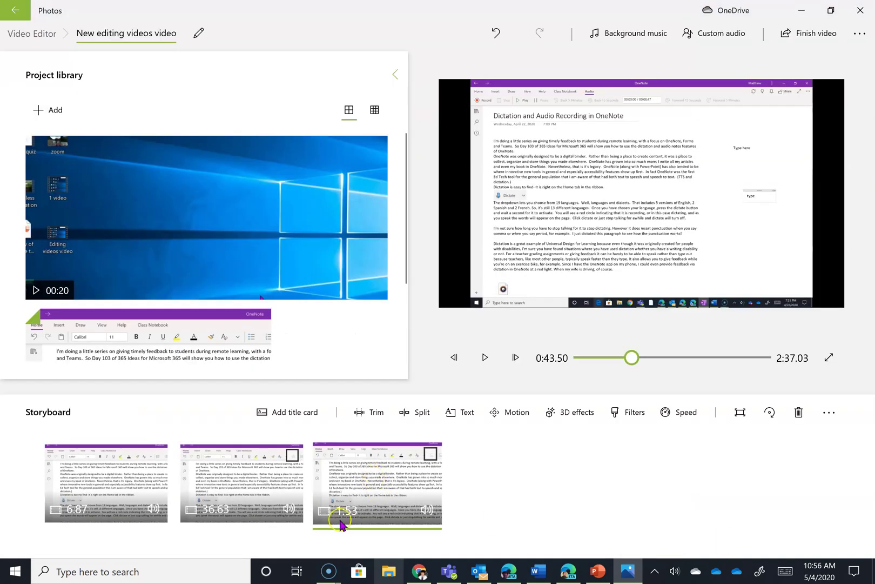
# Step: Split off the next two seconds of the following clip and delete that 2-second clip
pyautogui.click(423, 414)
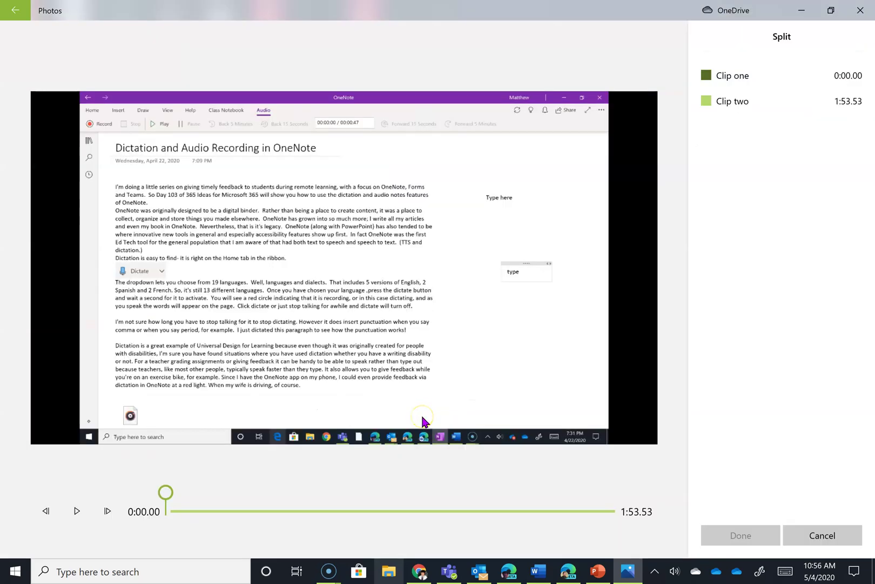
pyautogui.press('Right')
pyautogui.press('Right')
pyautogui.press('Right')
pyautogui.press('Right')
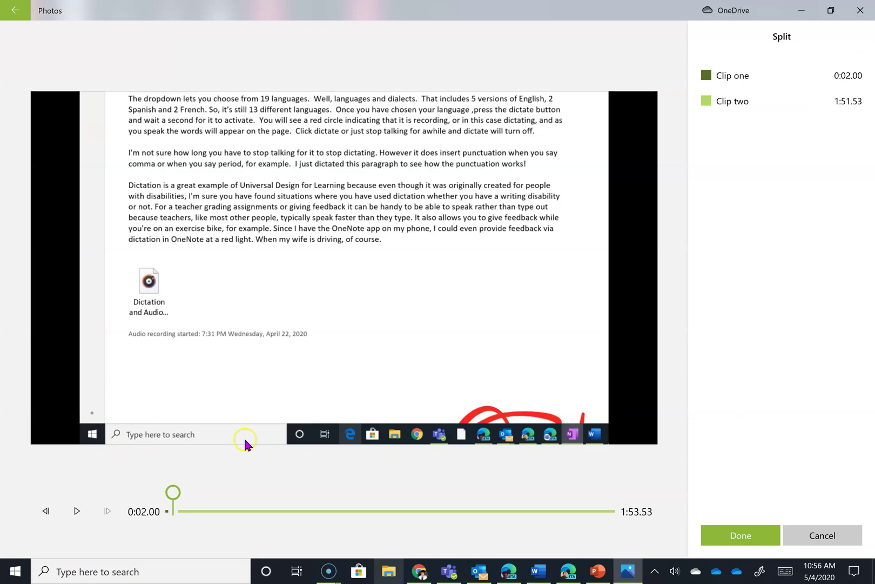
pyautogui.click(723, 533)
pyautogui.click(427, 456)
pyautogui.click(798, 411)
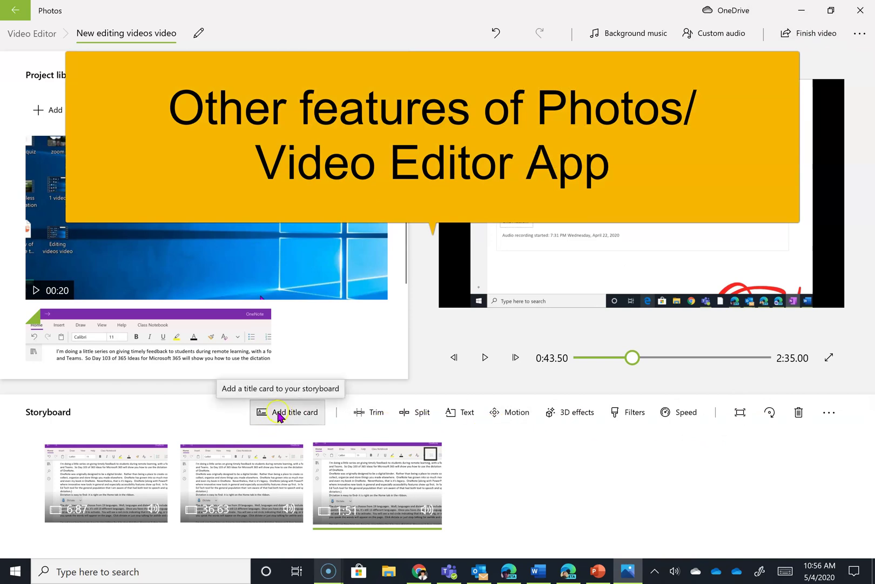
pyautogui.click(452, 413)
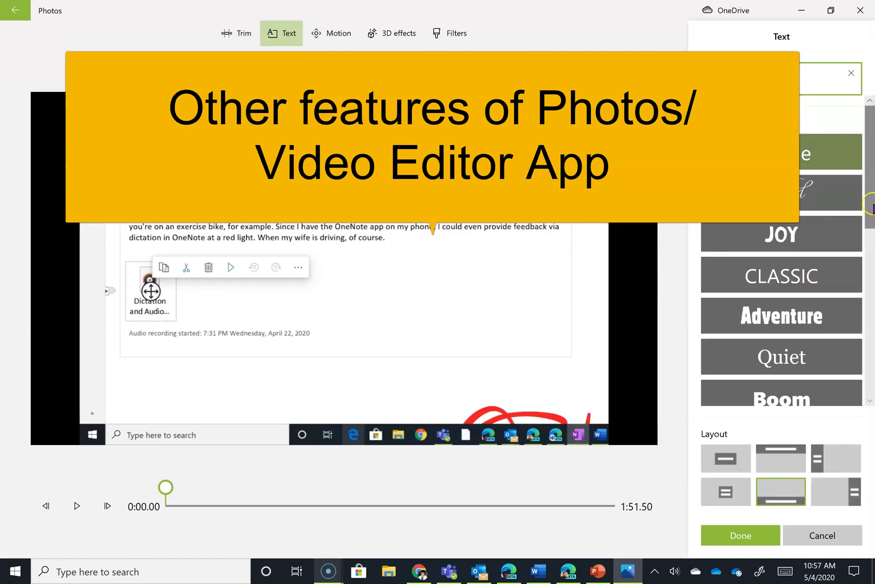
pyautogui.moveTo(872, 207); pyautogui.dragTo(868, 361)
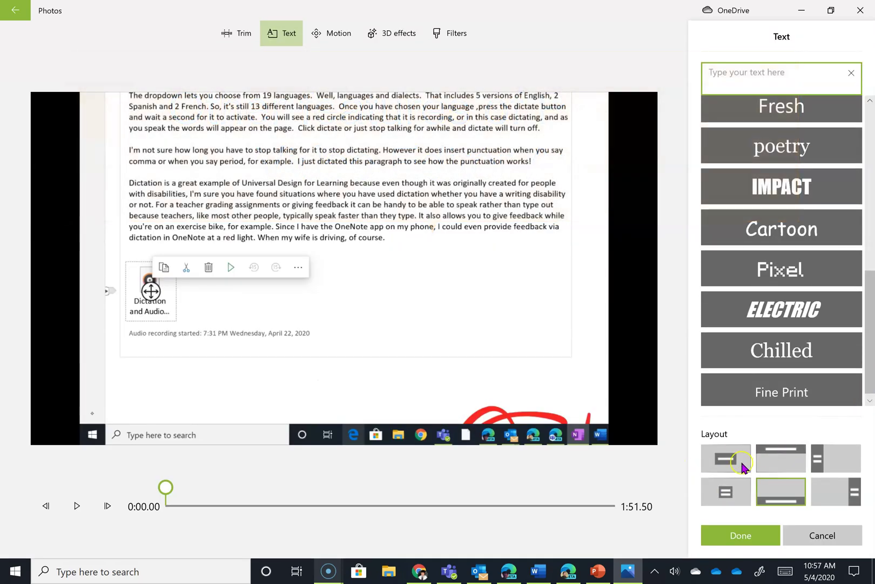
pyautogui.click(760, 537)
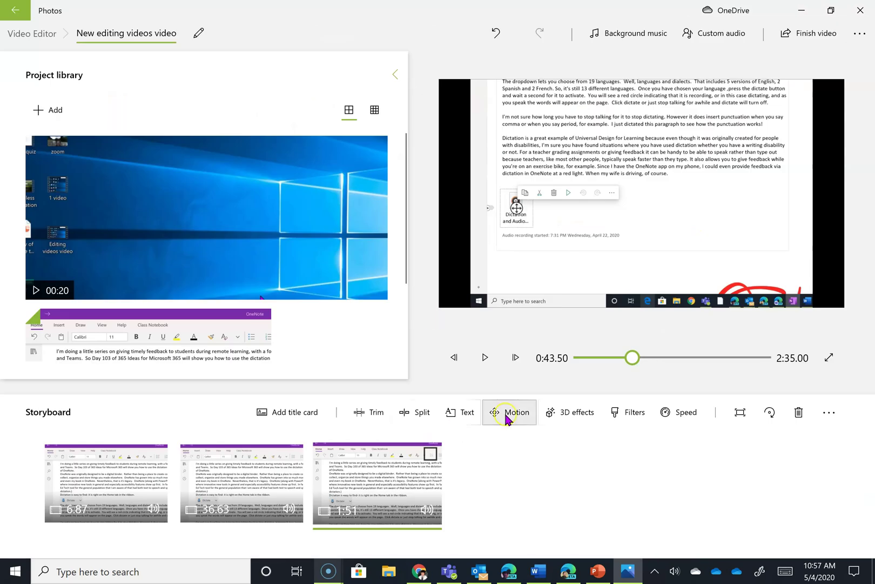
pyautogui.click(506, 416)
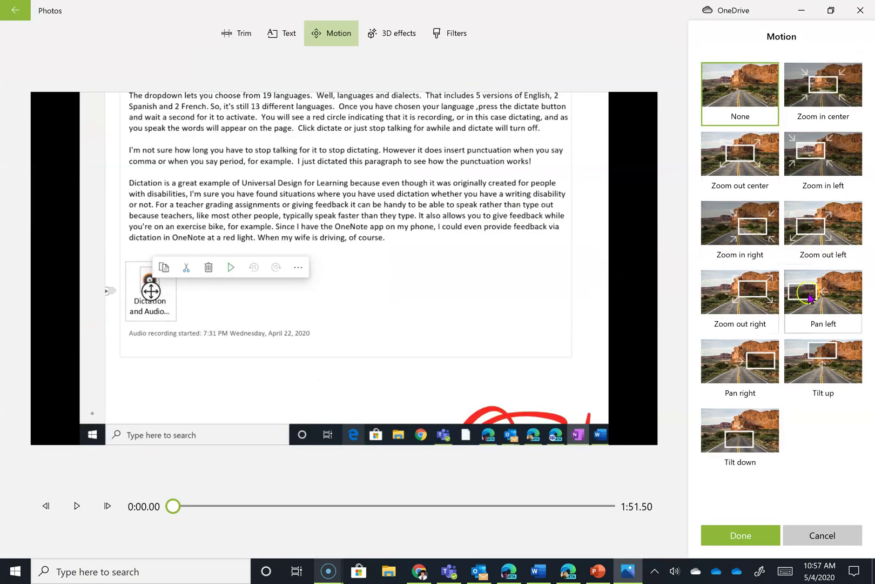
pyautogui.click(748, 538)
pyautogui.click(618, 414)
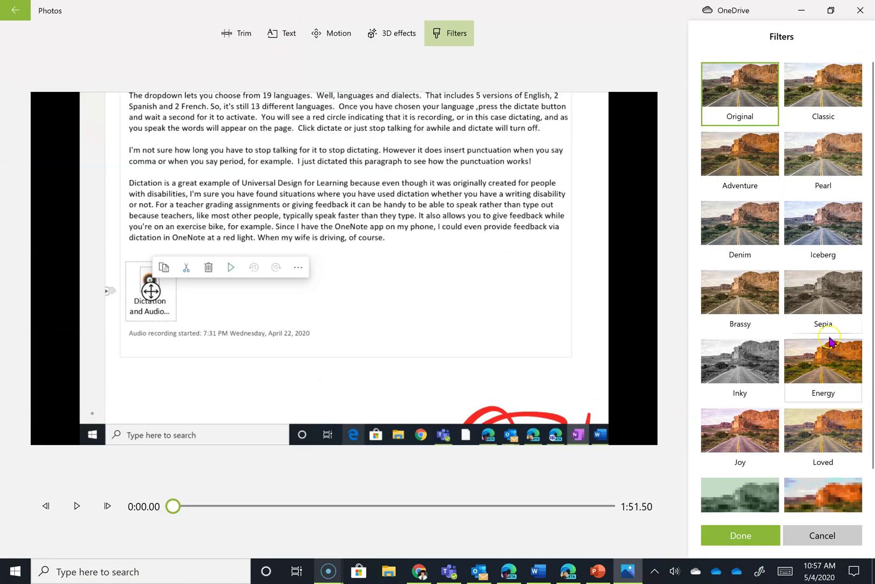
# Step: Keep the original filter look and check the 1:51 clip's speed, leaving it at 1x
pyautogui.click(751, 525)
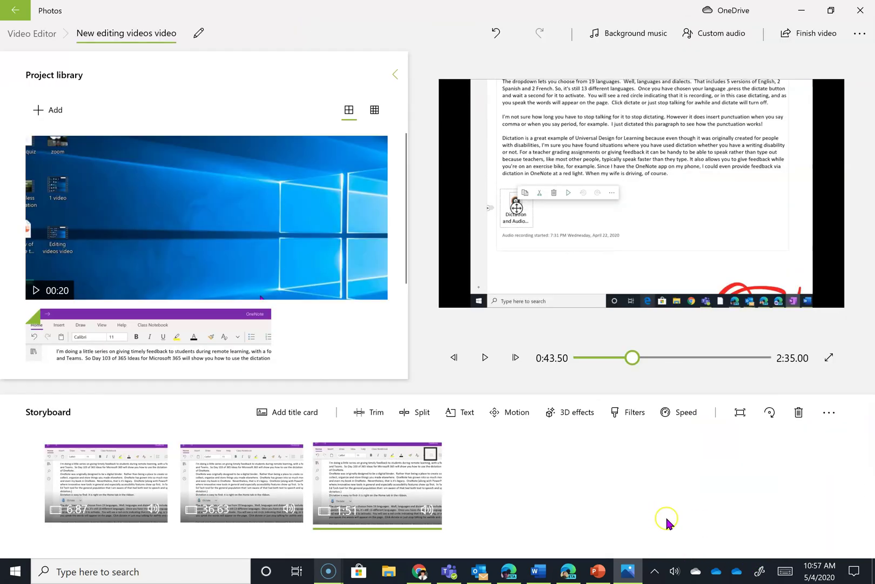
pyautogui.click(669, 416)
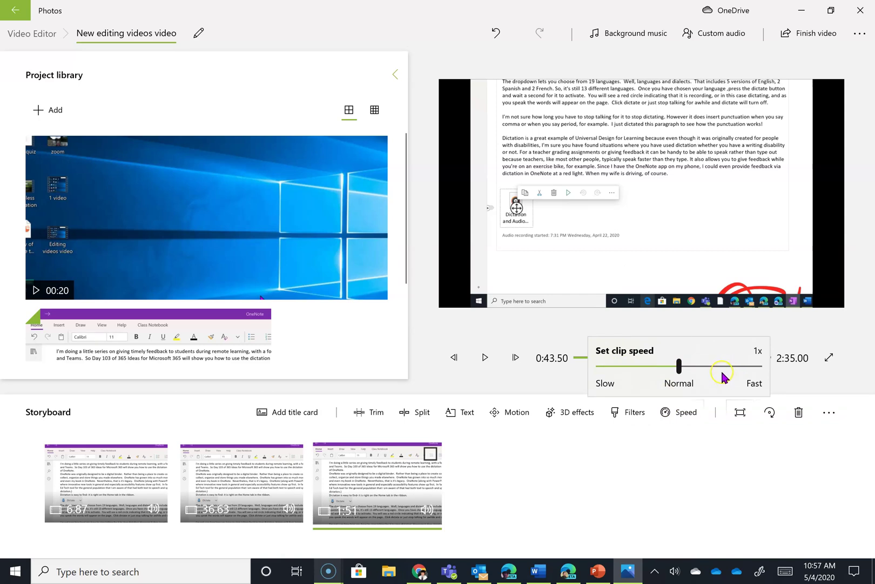
pyautogui.moveTo(680, 366)
pyautogui.mouseDown()
pyautogui.moveTo(766, 375)
pyautogui.moveTo(679, 373)
pyautogui.mouseUp()
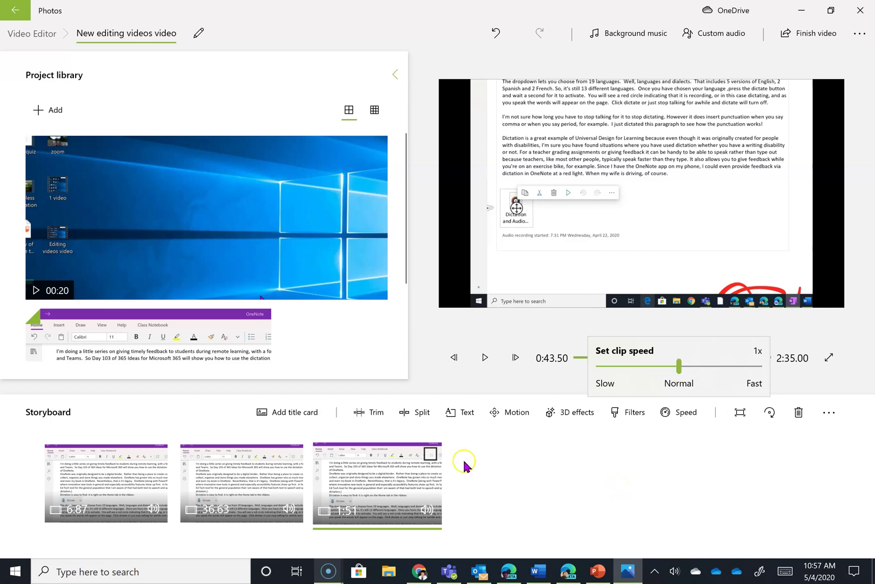
# Step: Split the long last clip at 0:17.13 into 17.13-second and 1:26 clips
pyautogui.click(419, 416)
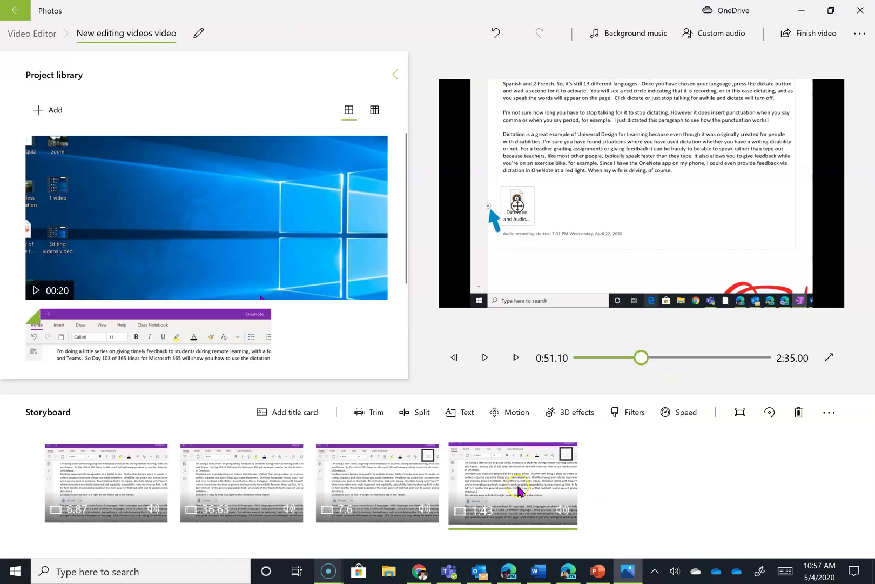
pyautogui.click(416, 412)
pyautogui.moveTo(165, 492); pyautogui.dragTo(240, 492)
pyautogui.click(786, 534)
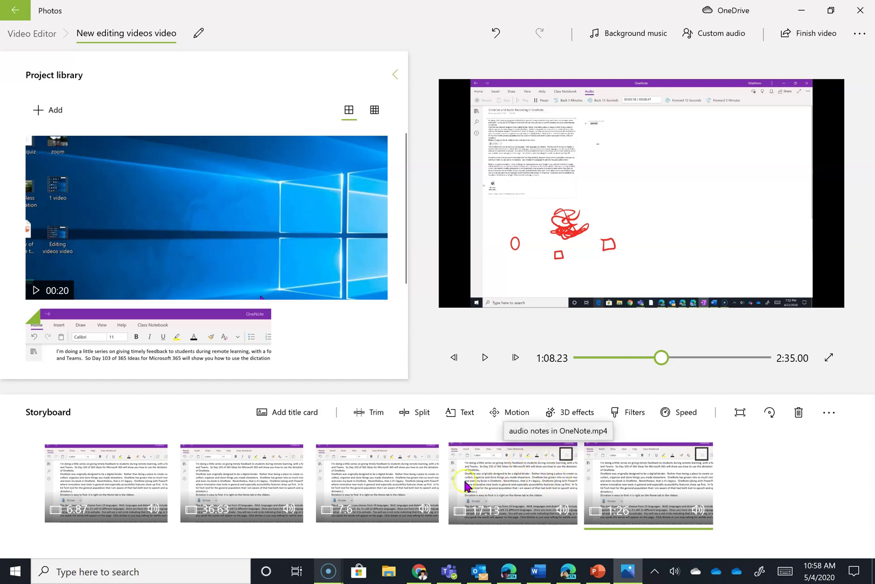
# Step: Speed the 17.13-second clip up to 16x, shortening the project to 2:18.96
pyautogui.click(566, 455)
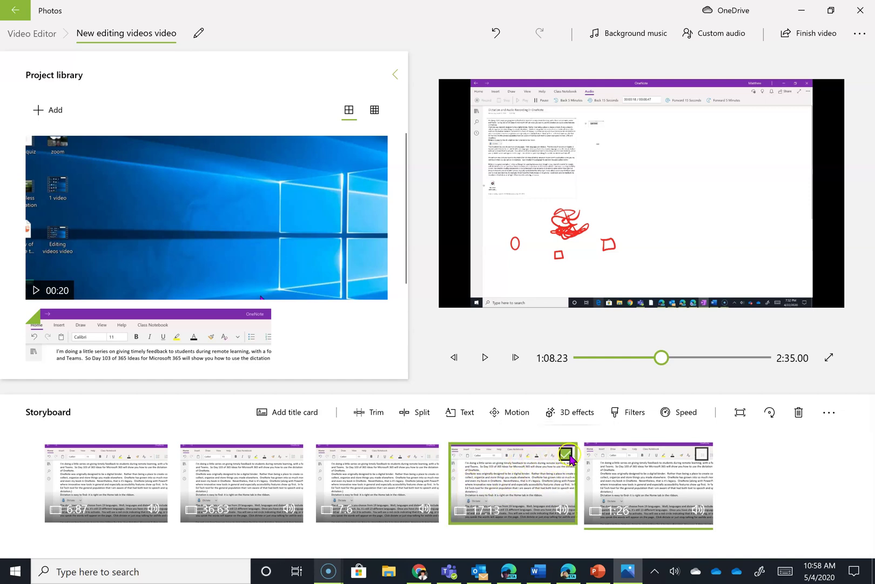
pyautogui.click(673, 412)
pyautogui.moveTo(681, 365); pyautogui.dragTo(739, 365)
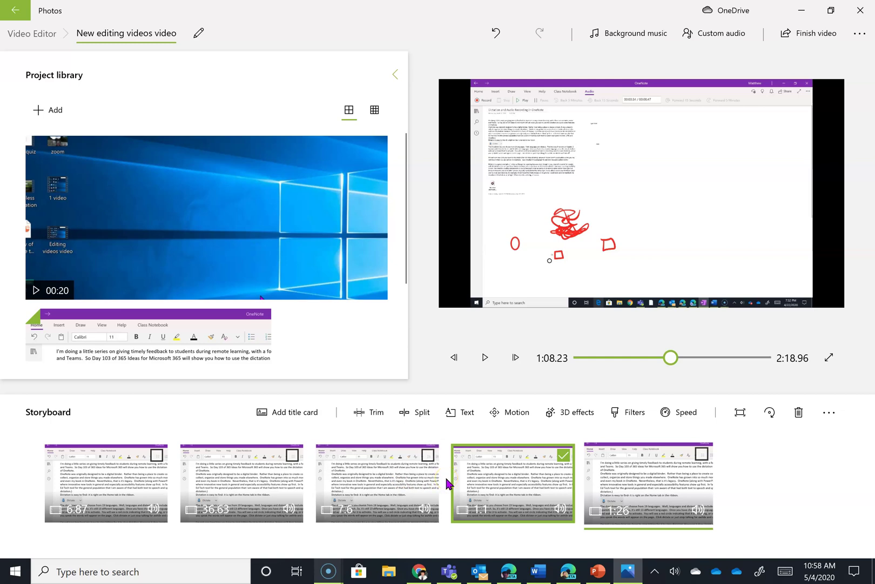
pyautogui.click(579, 488)
pyautogui.click(473, 468)
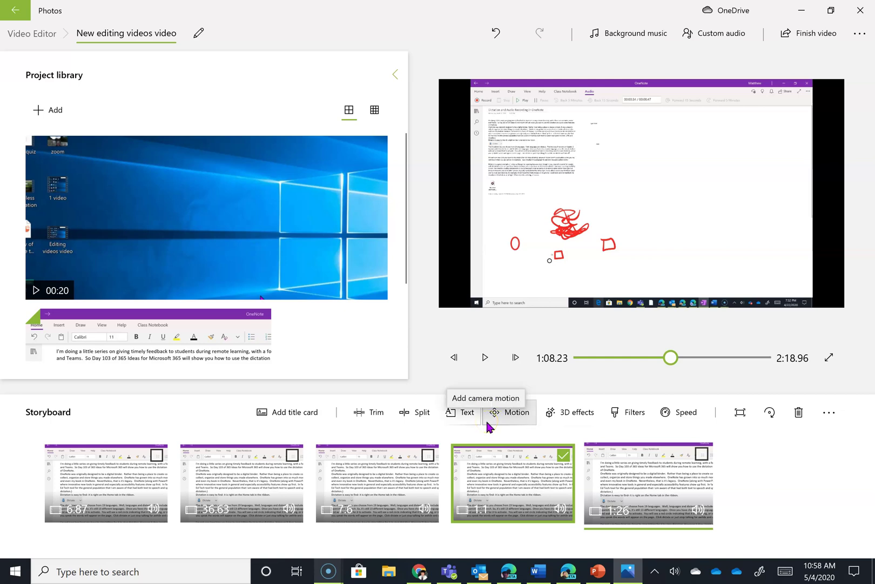
pyautogui.click(316, 412)
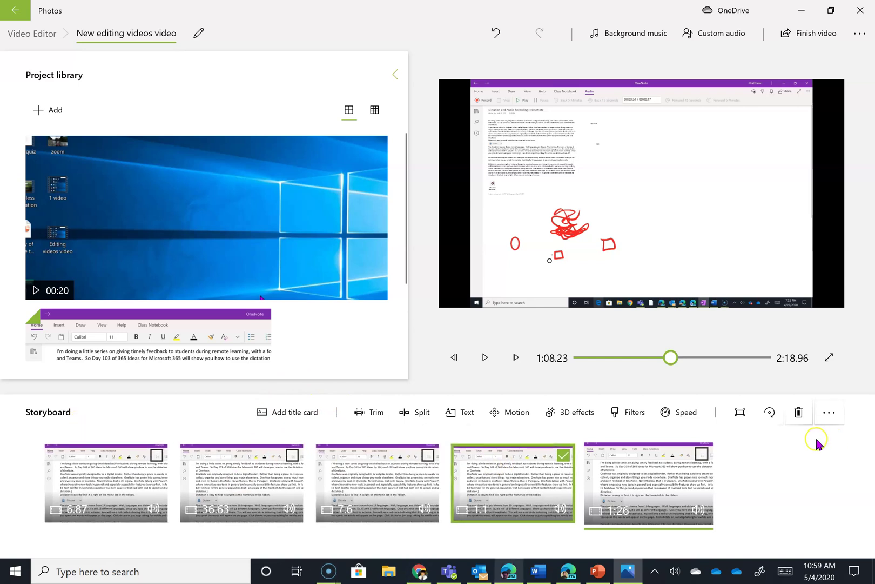
# Step: Finish the video with a chosen export quality and open Save As on the Desktop
pyautogui.click(805, 36)
pyautogui.click(554, 270)
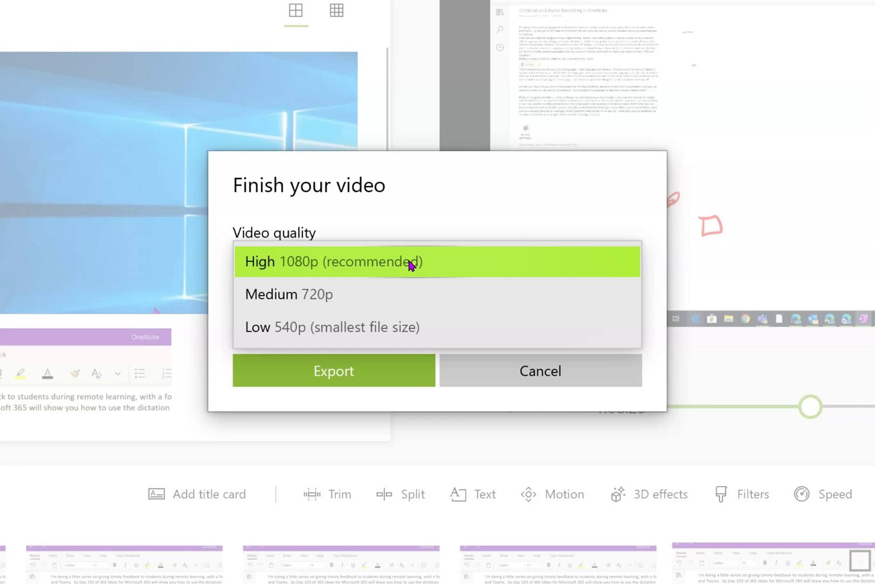
pyautogui.click(289, 330)
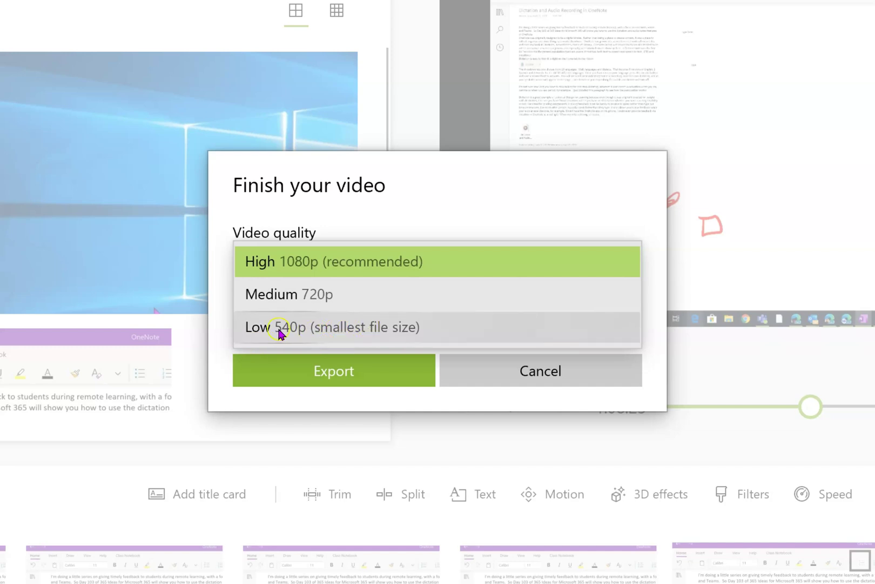
pyautogui.click(296, 376)
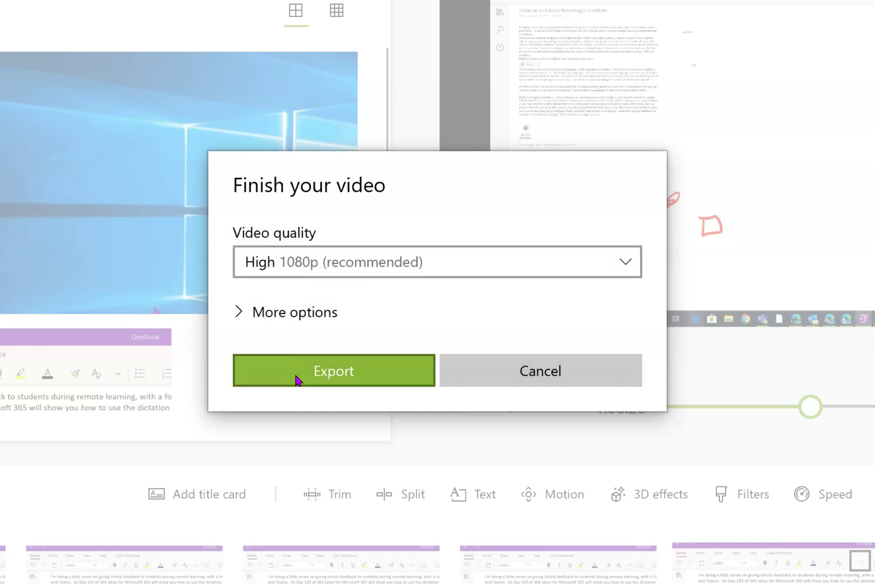
pyautogui.click(632, 260)
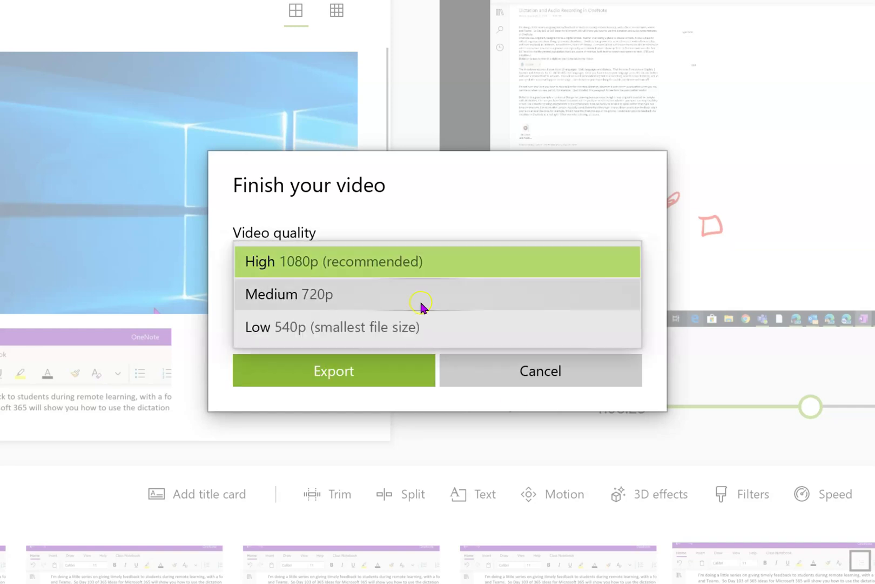
pyautogui.click(355, 330)
pyautogui.click(336, 377)
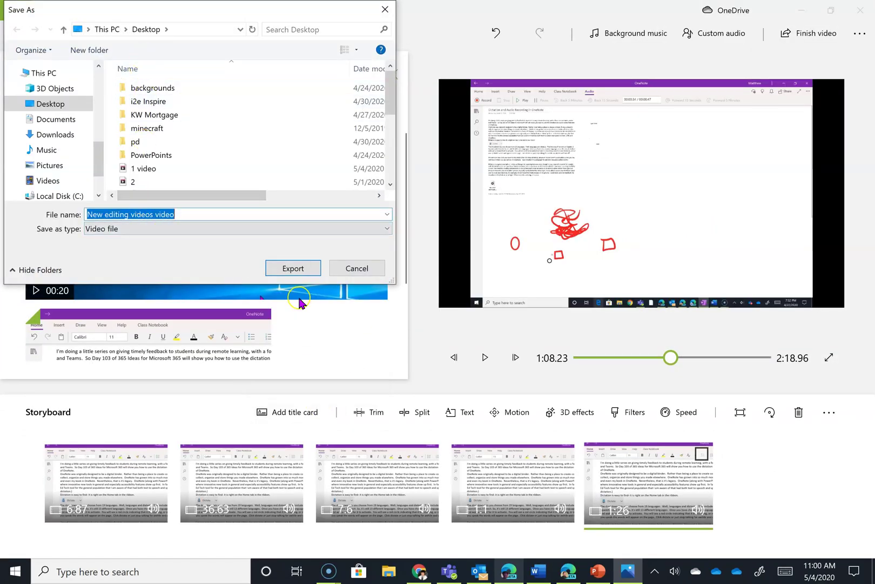
# Step: Export 'New editing videos video.mp4' to the desktop, then minimize the playback window and Photos editor
pyautogui.click(283, 263)
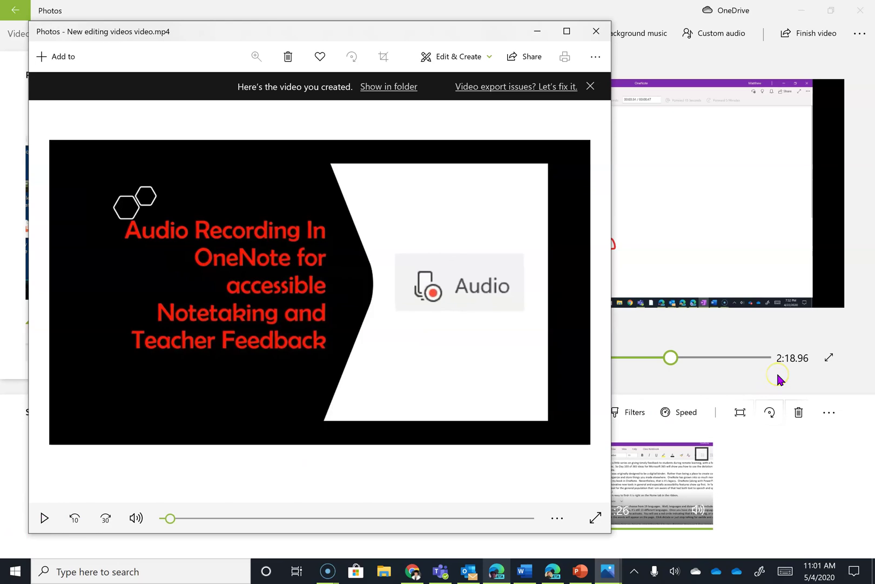
pyautogui.click(536, 33)
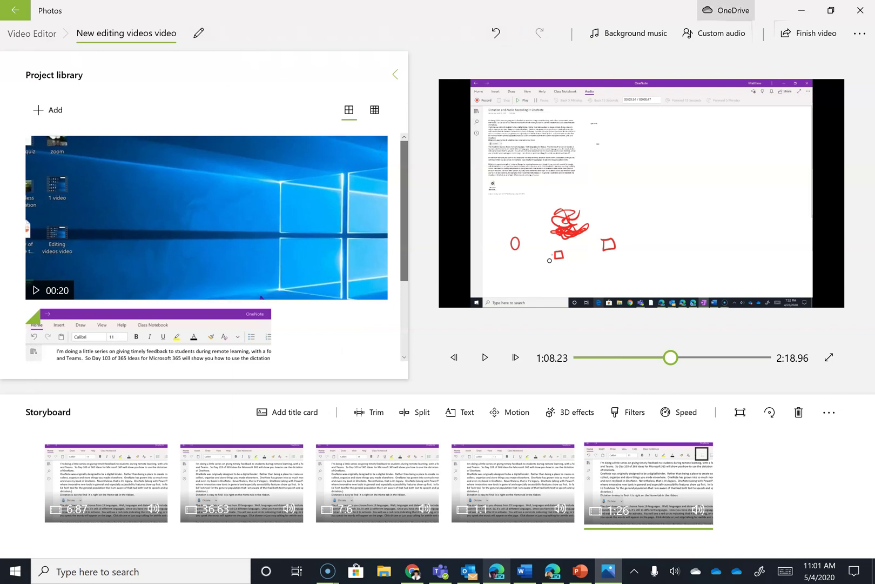
pyautogui.click(800, 10)
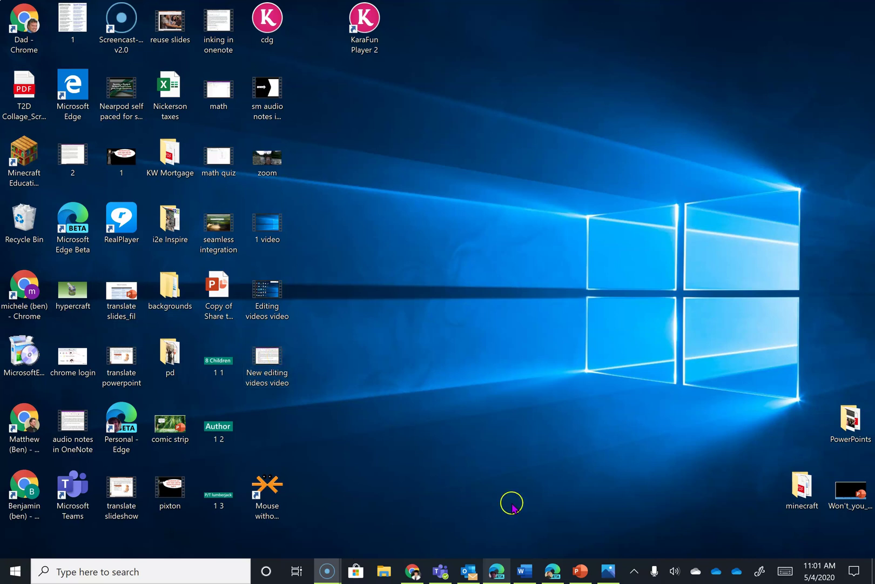
pyautogui.click(579, 567)
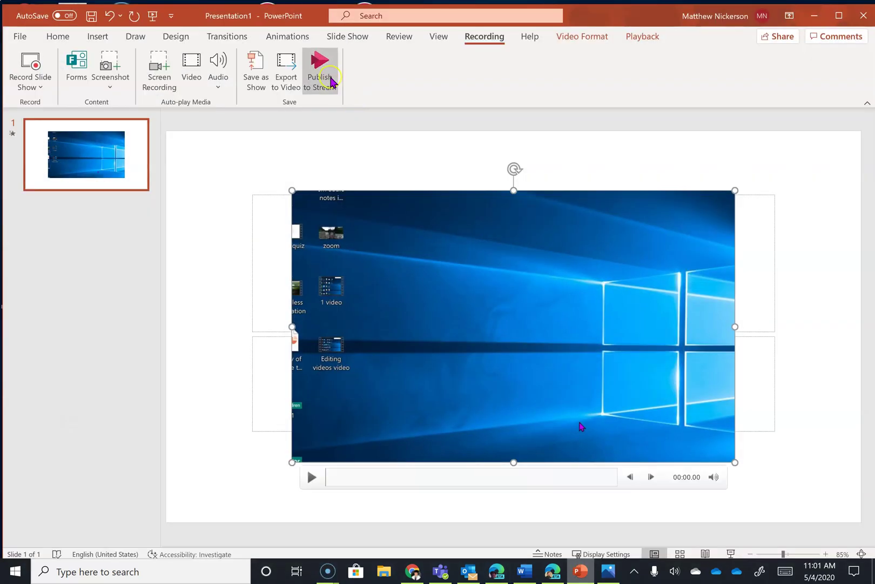
pyautogui.click(811, 28)
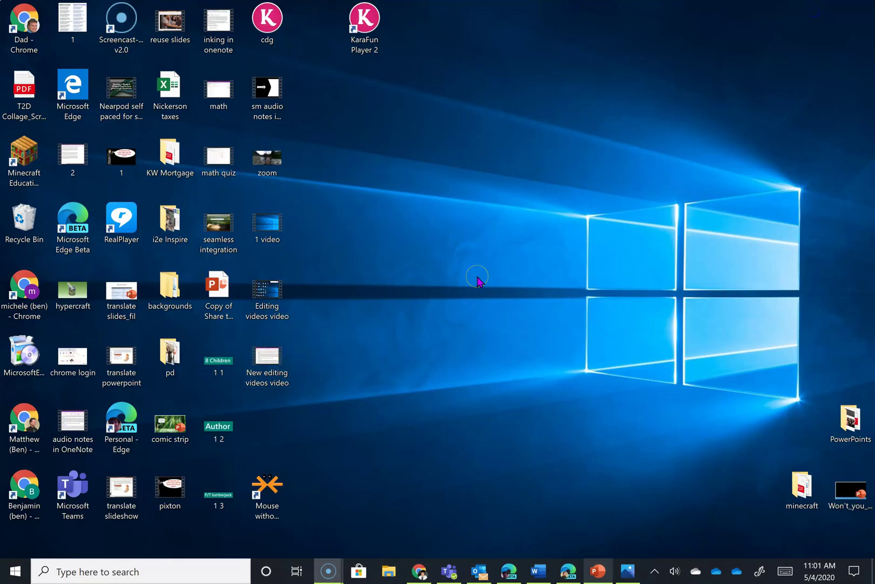
pyautogui.click(256, 377)
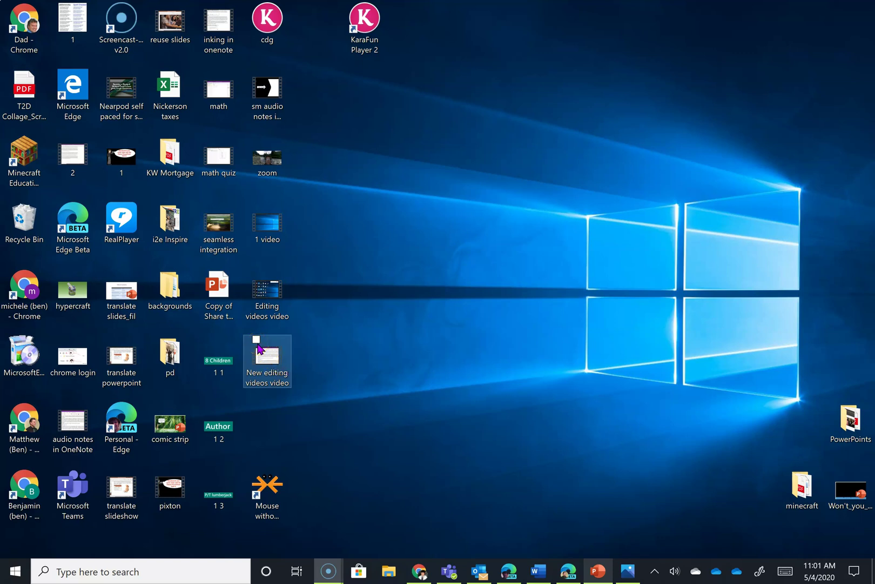
pyautogui.click(382, 357)
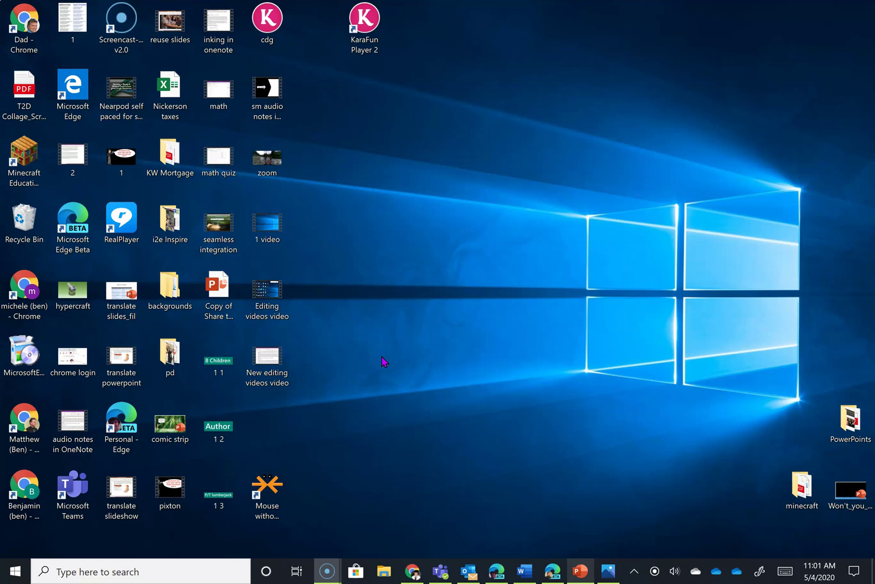